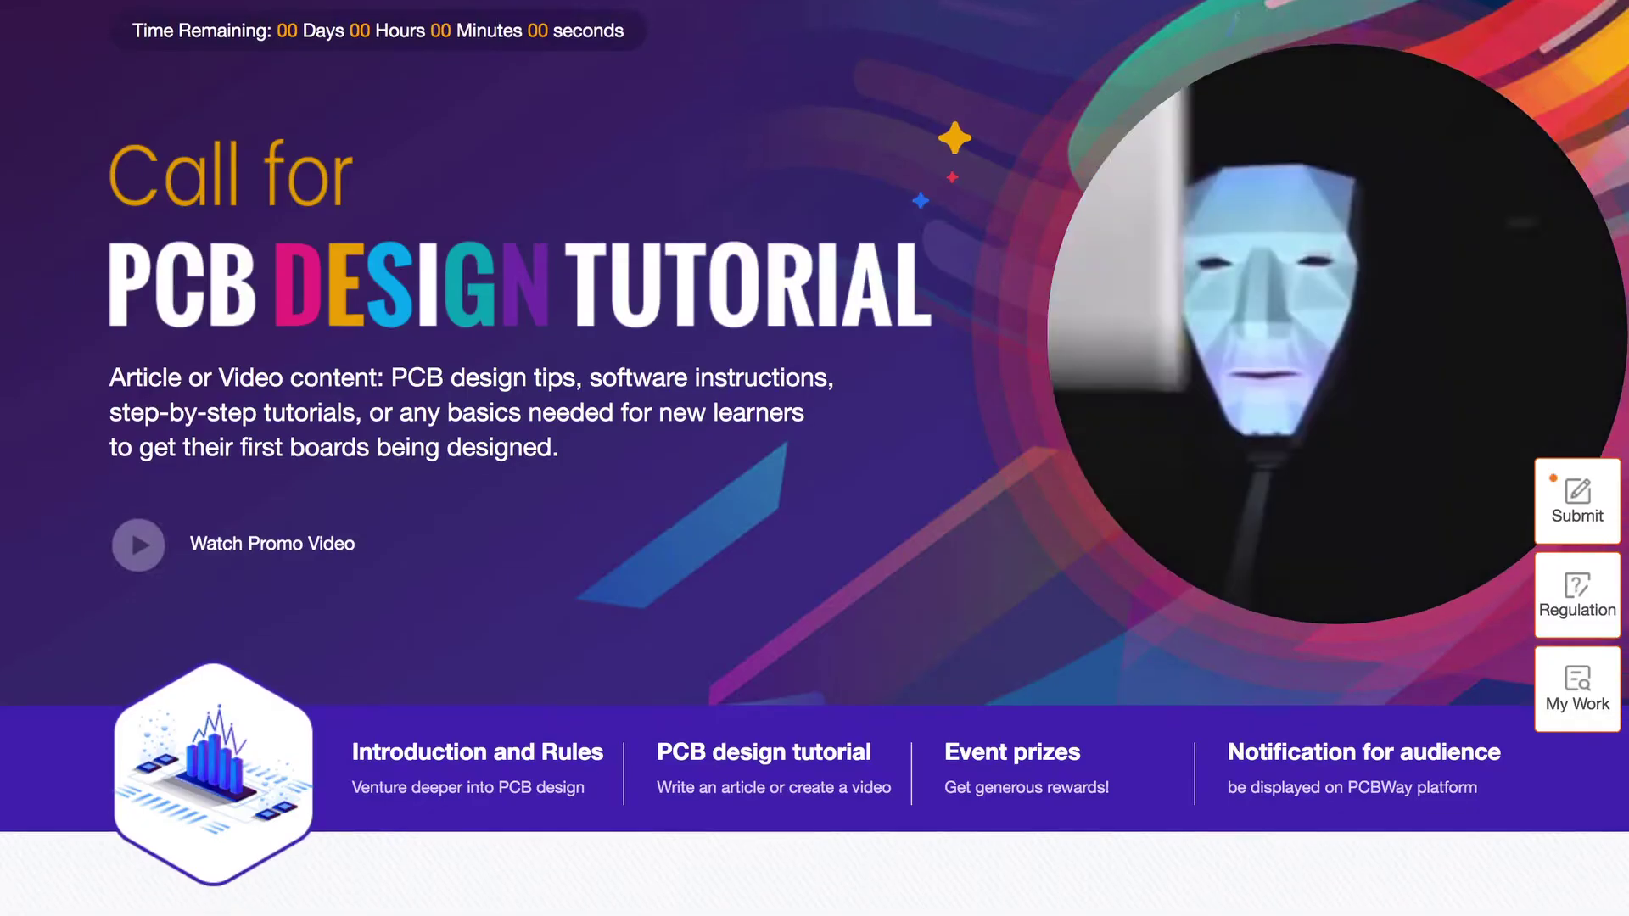
# Browse the contest page's introduction, open the PCB design tutorial section, and view its video and article entries.
pyautogui.scroll(-2, 814, 458)
pyautogui.scroll(-3, 814, 458)
pyautogui.scroll(-2, 815, 458)
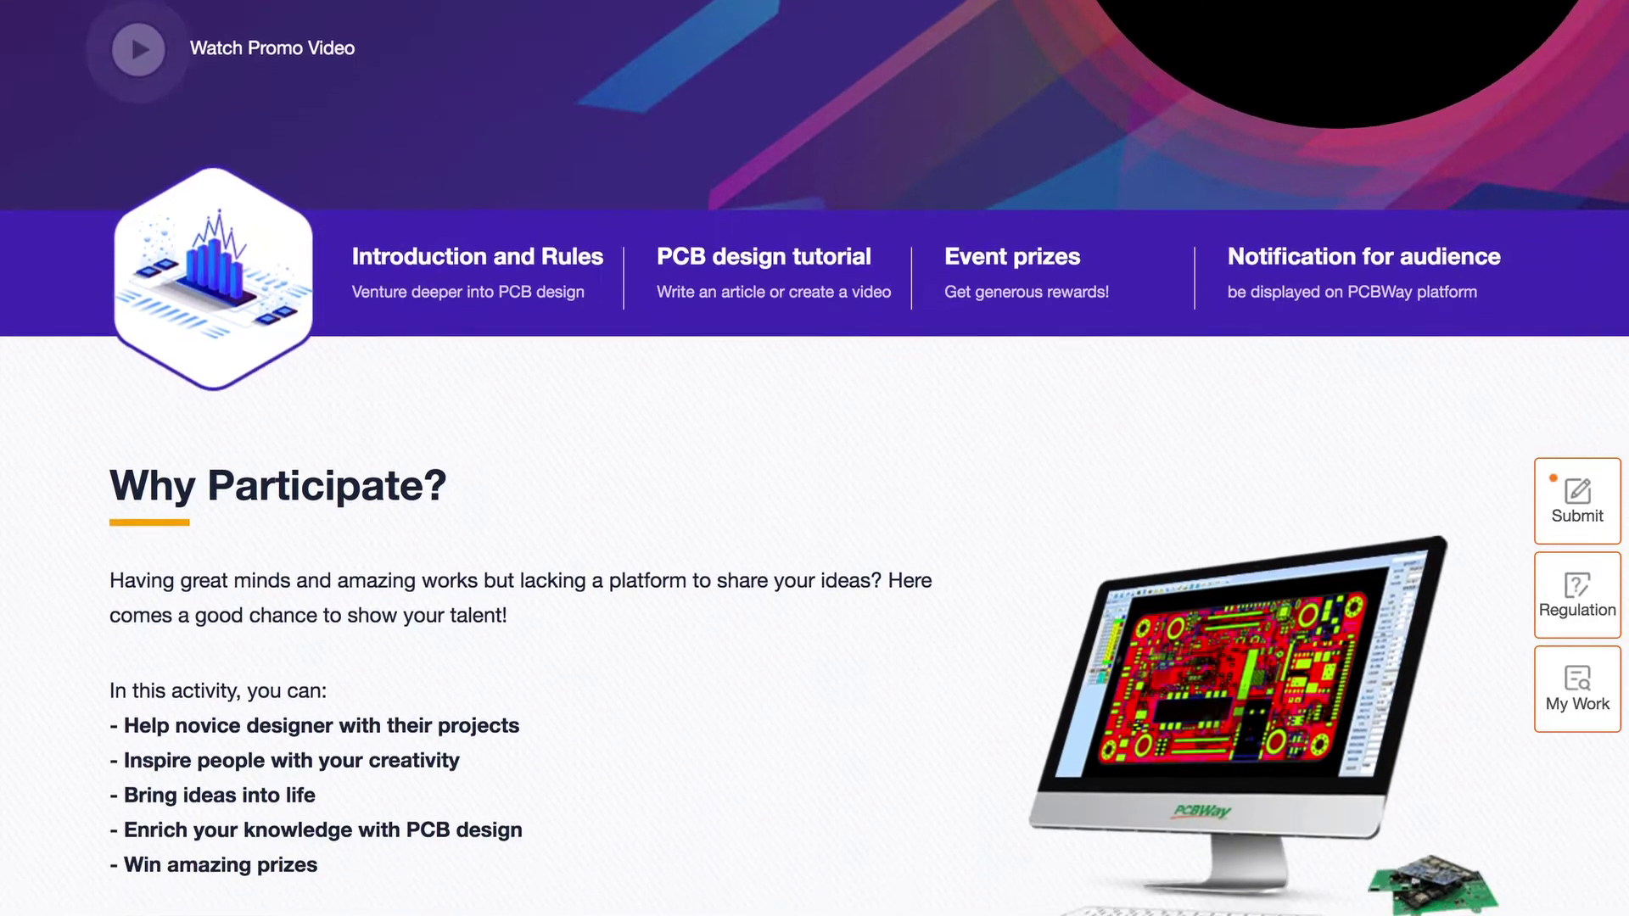
pyautogui.scroll(-1, 815, 458)
pyautogui.scroll(-2, 815, 458)
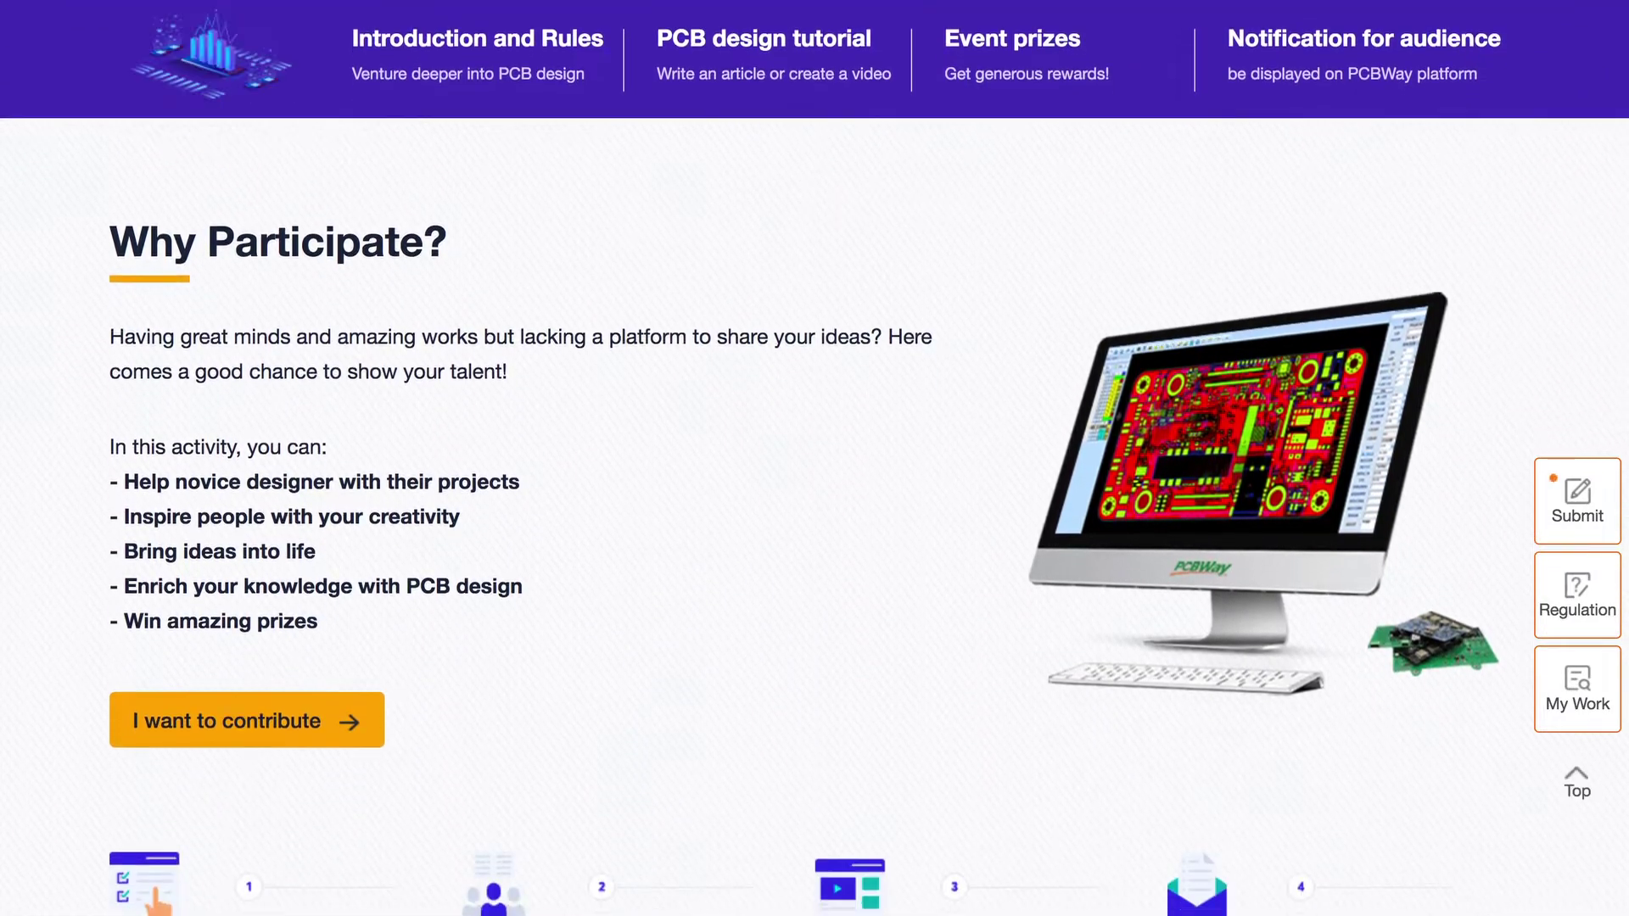
pyautogui.click(764, 38)
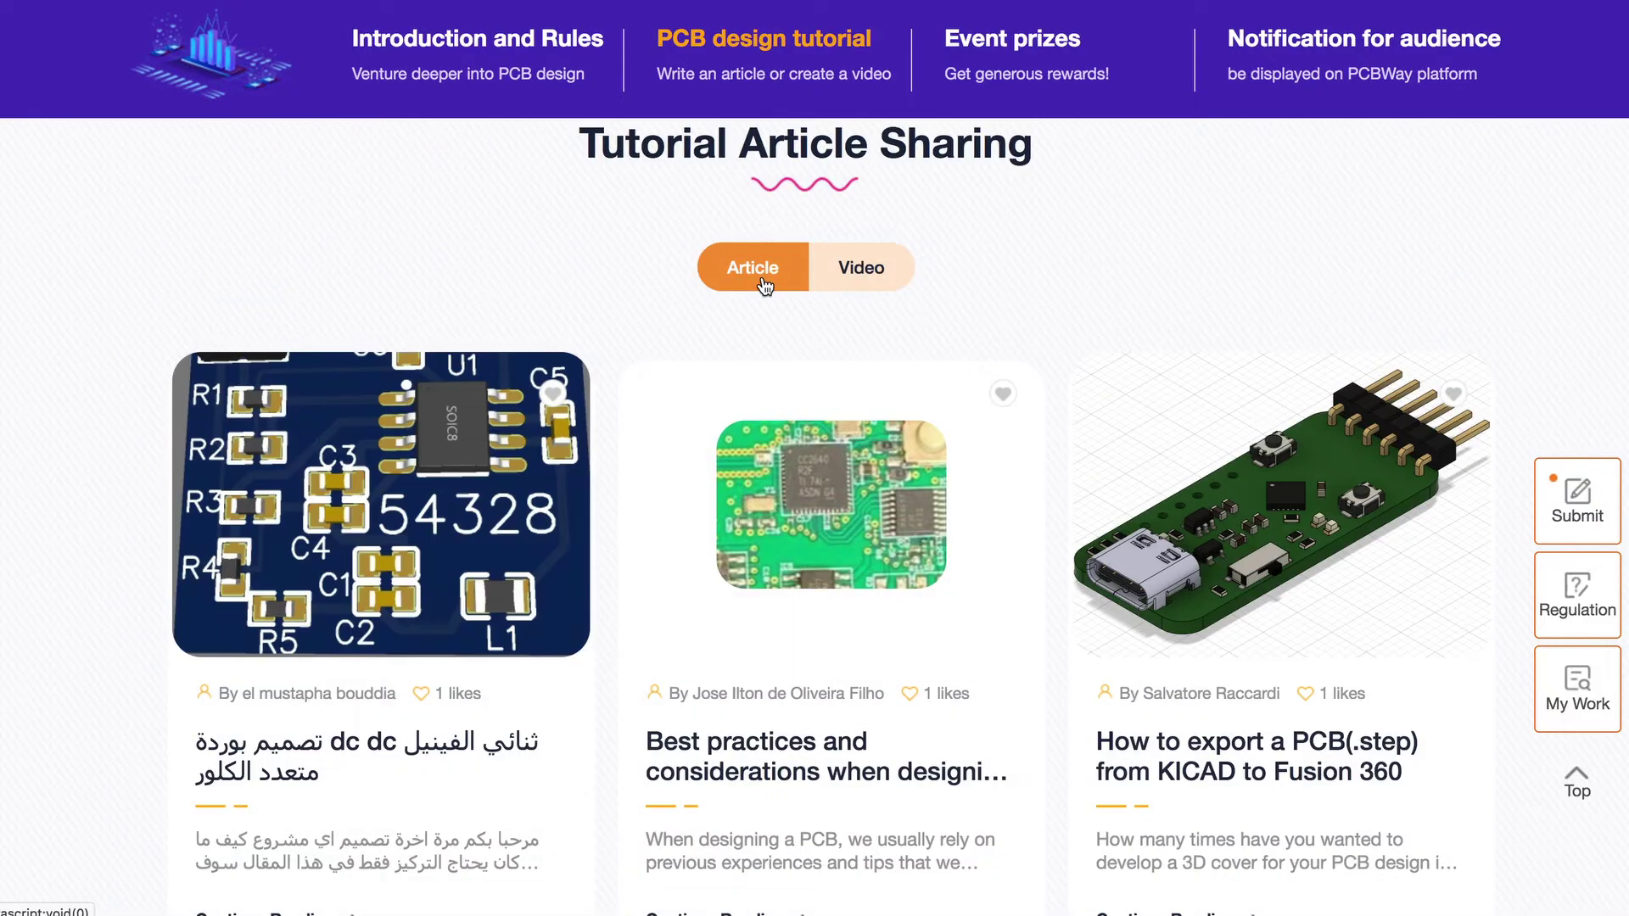
pyautogui.click(862, 270)
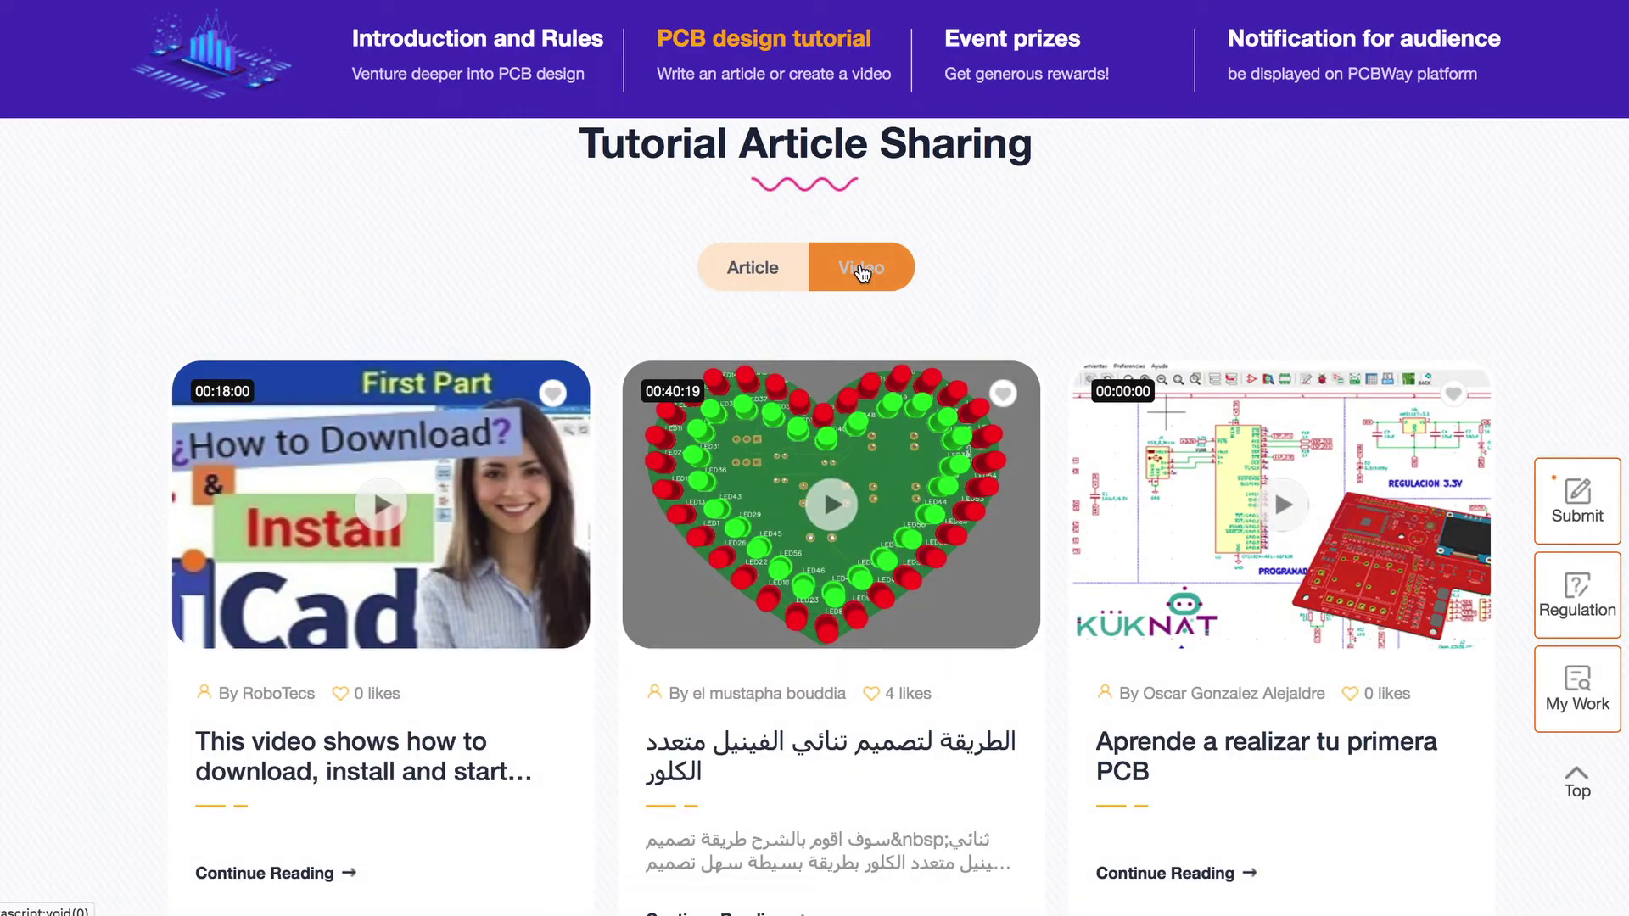
pyautogui.click(769, 290)
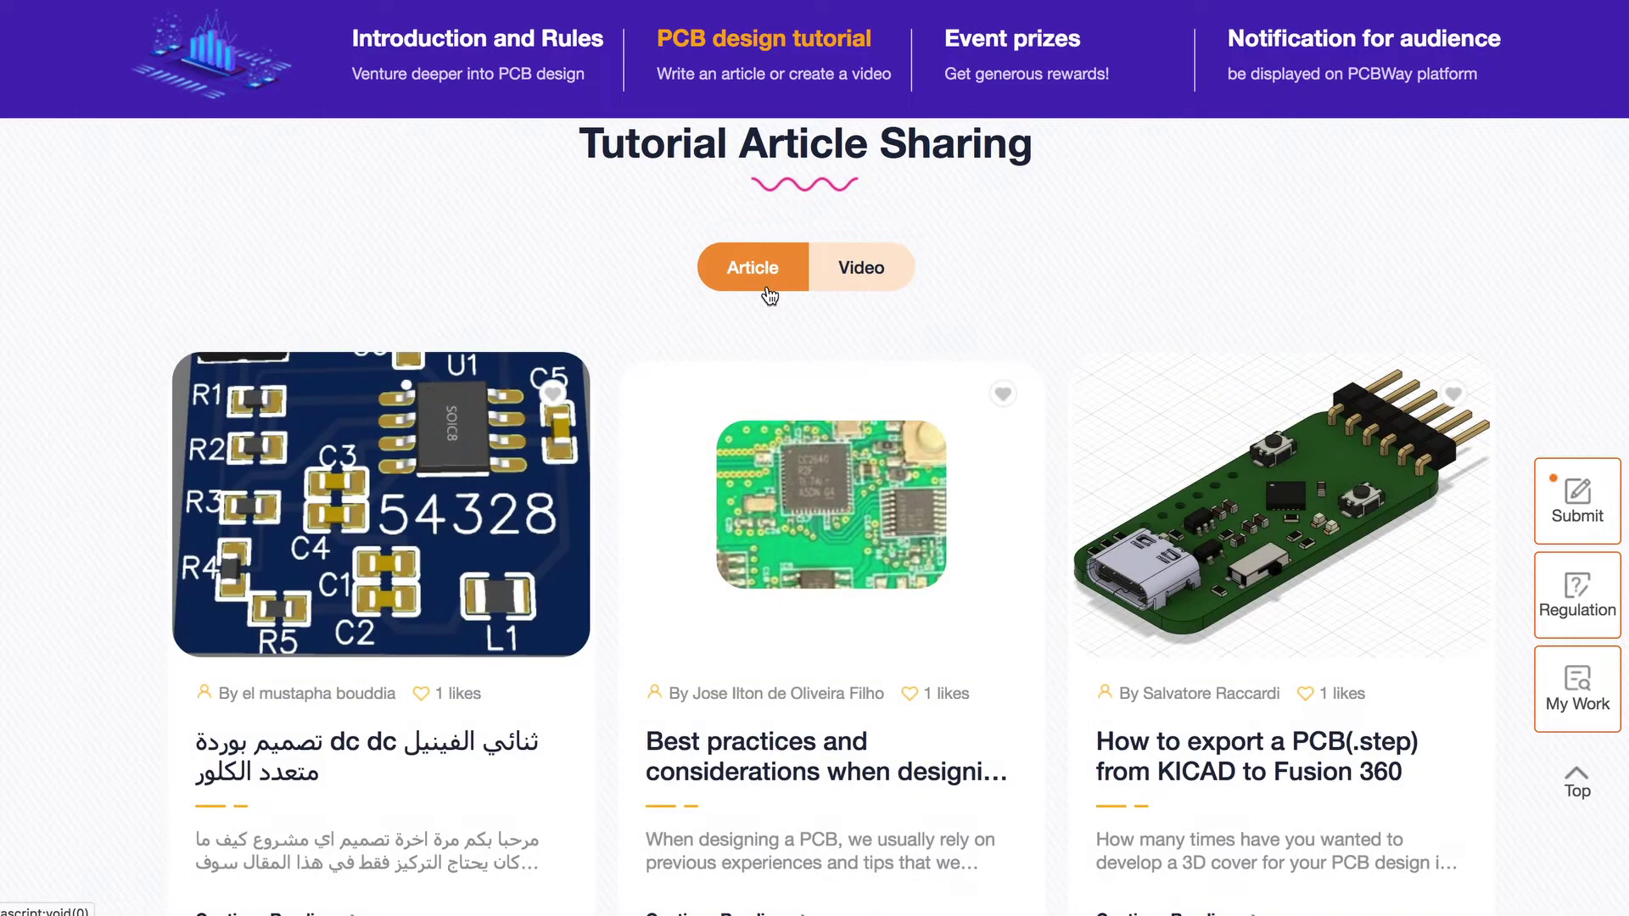
# Review the contest's activity rules, event prizes and award criteria on the page.
pyautogui.scroll(10, 768, 295)
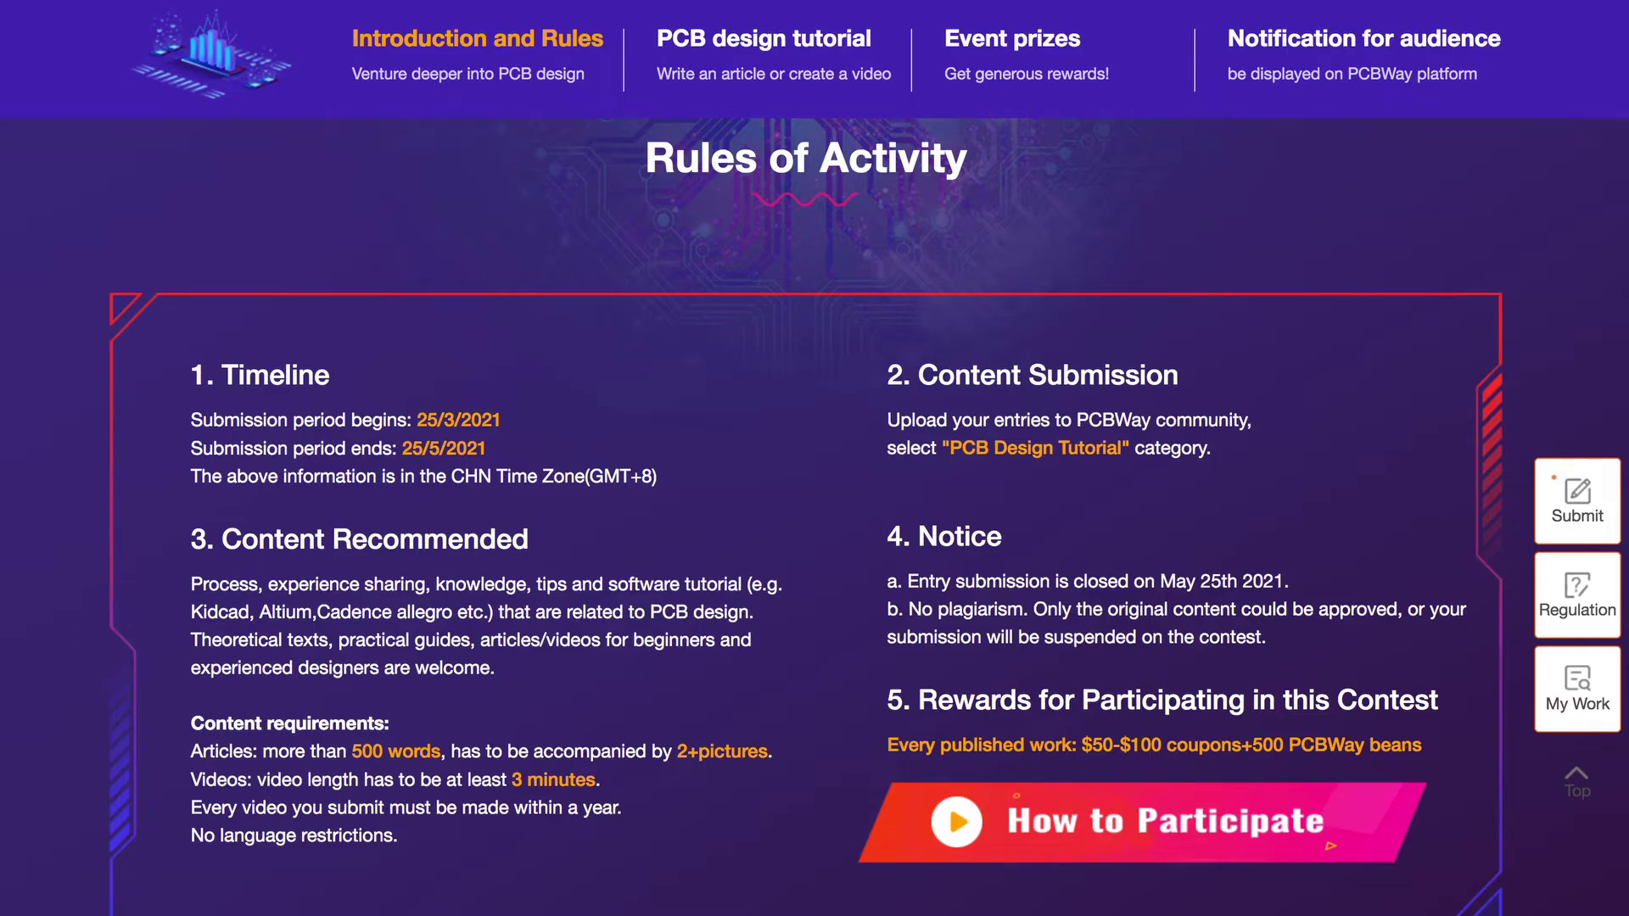
pyautogui.scroll(-10, 815, 509)
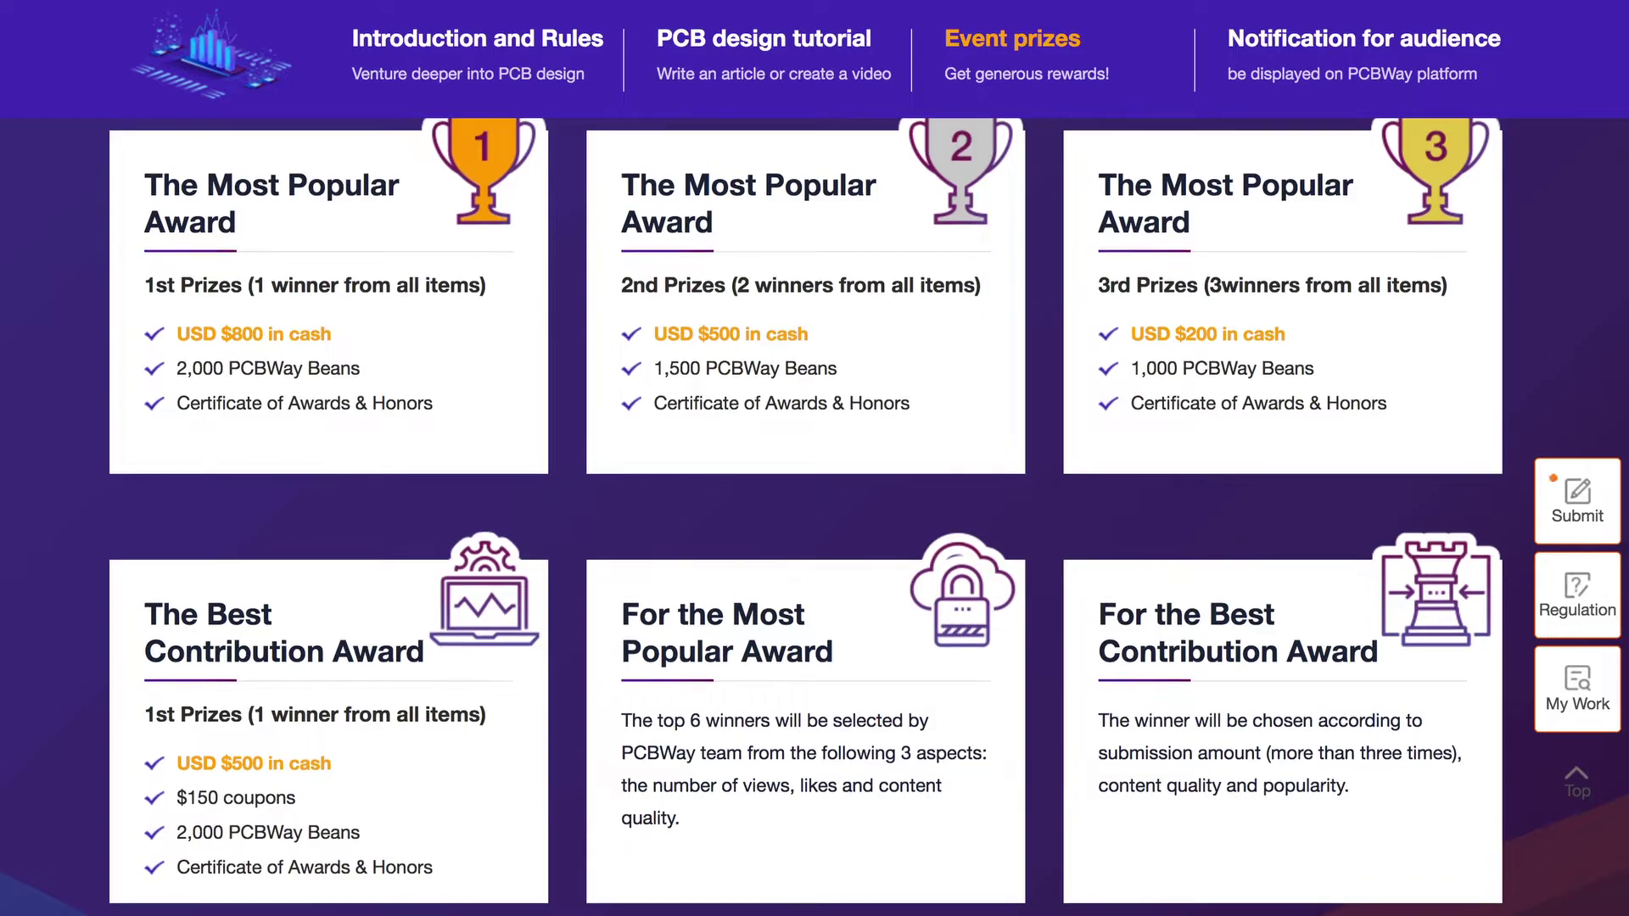
pyautogui.scroll(-4, 814, 509)
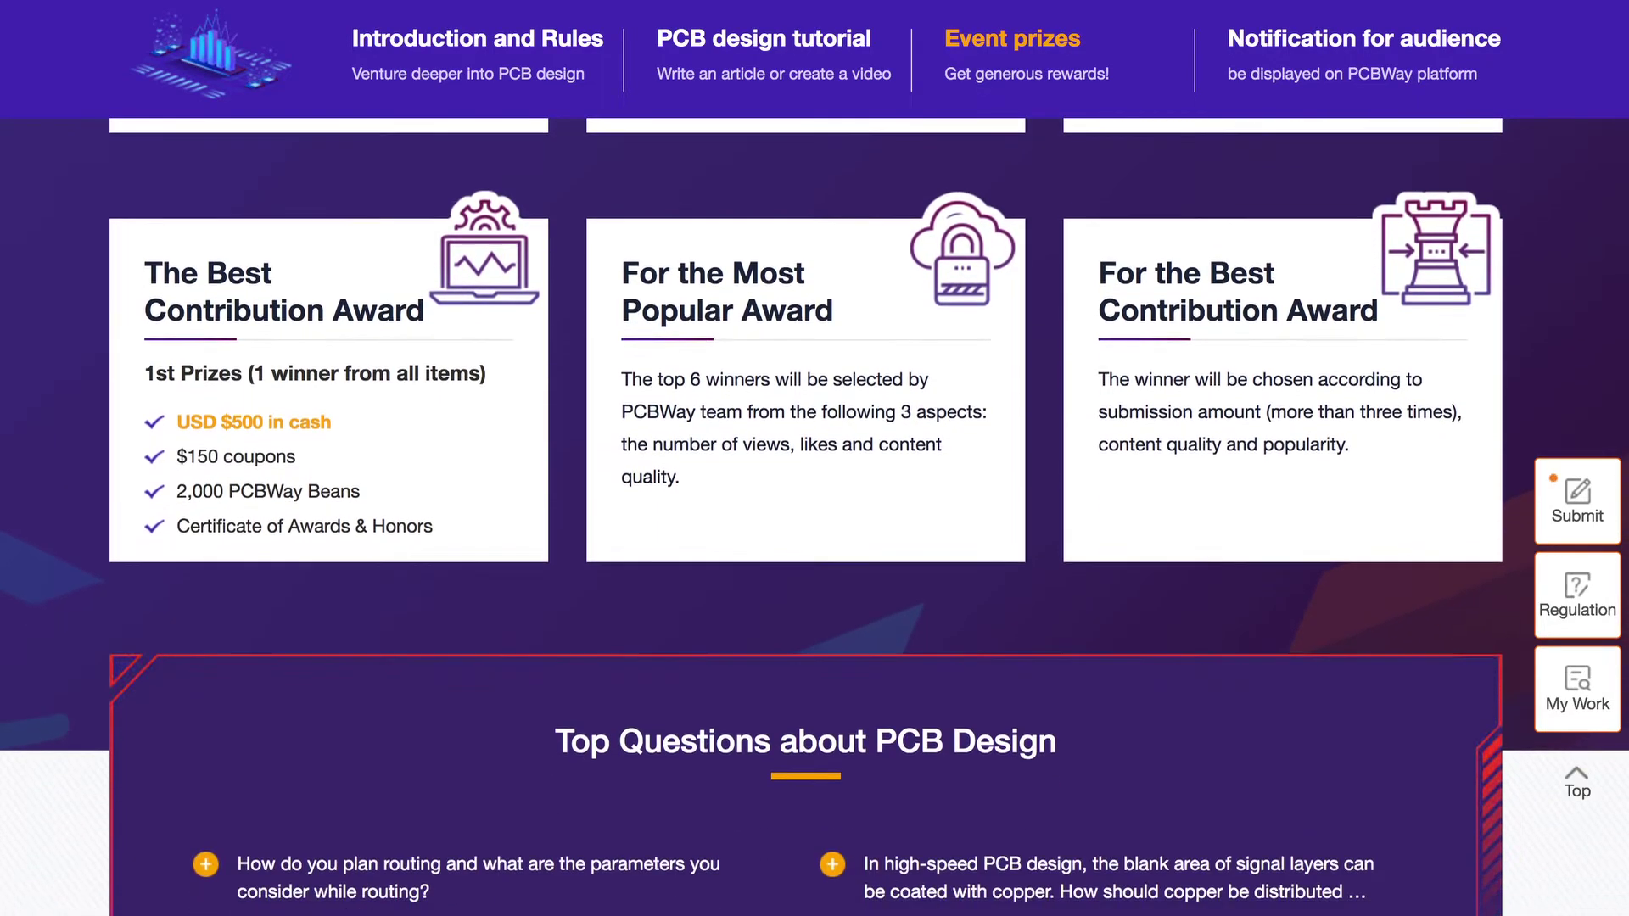
pyautogui.scroll(-1, 815, 509)
pyautogui.scroll(4, 815, 509)
pyautogui.scroll(1, 814, 509)
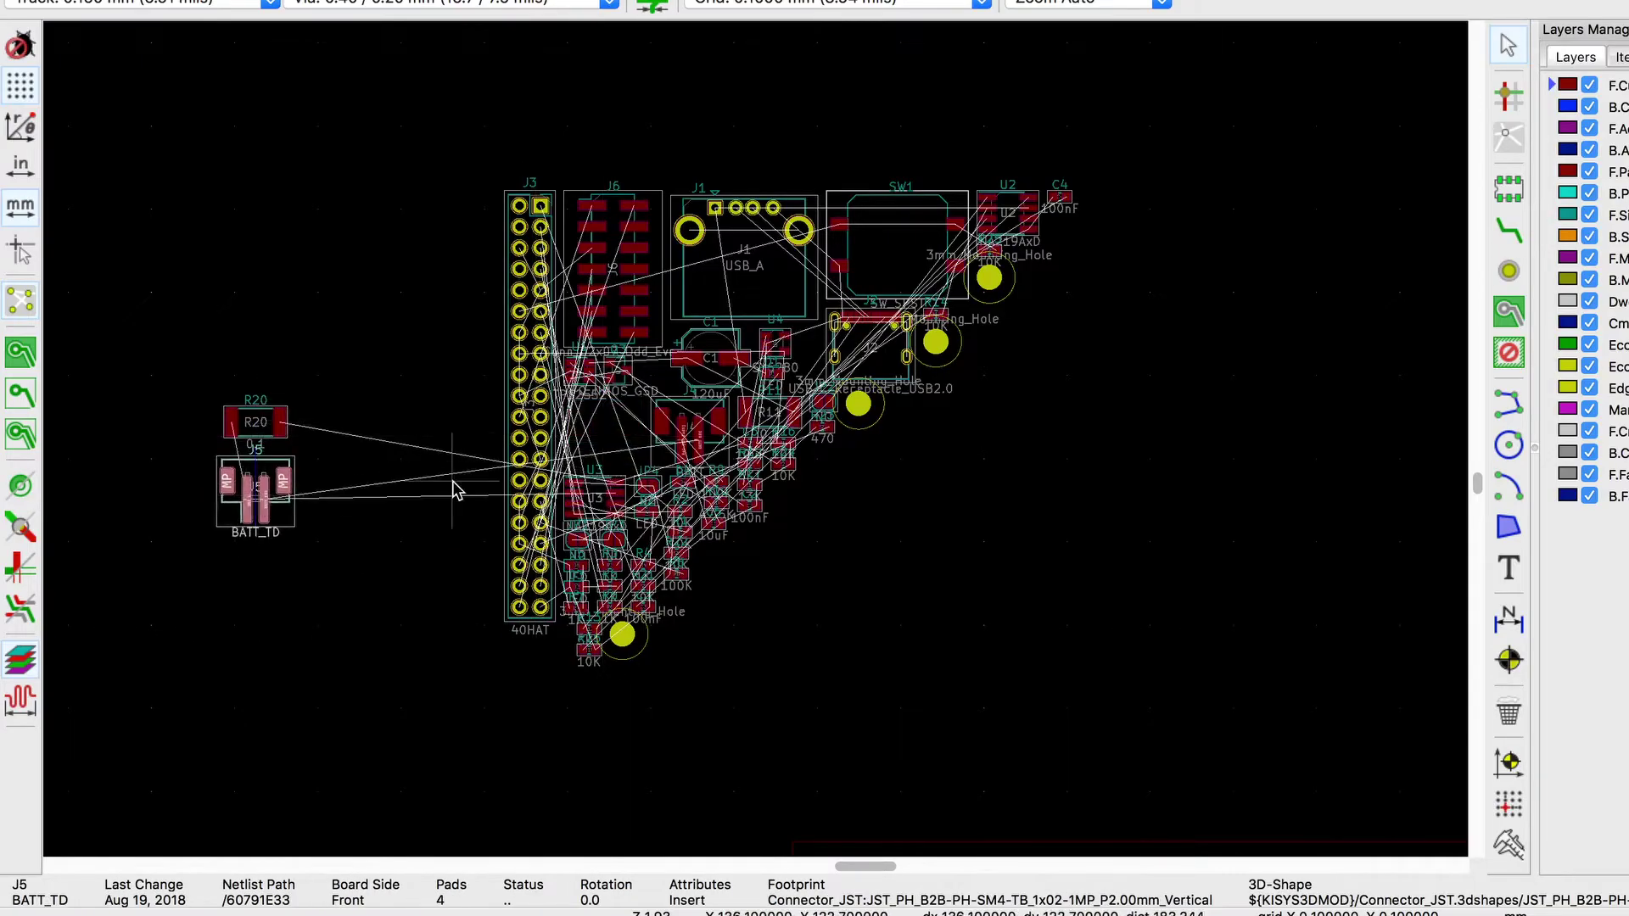
# Move current sensor U3 and its solder jumpers out of the component cluster, next to R20 and battery connector J5.
pyautogui.press('m')
pyautogui.click(173, 420)
pyautogui.click(653, 577)
pyautogui.click(653, 568)
pyautogui.click(160, 496)
pyautogui.click(577, 547)
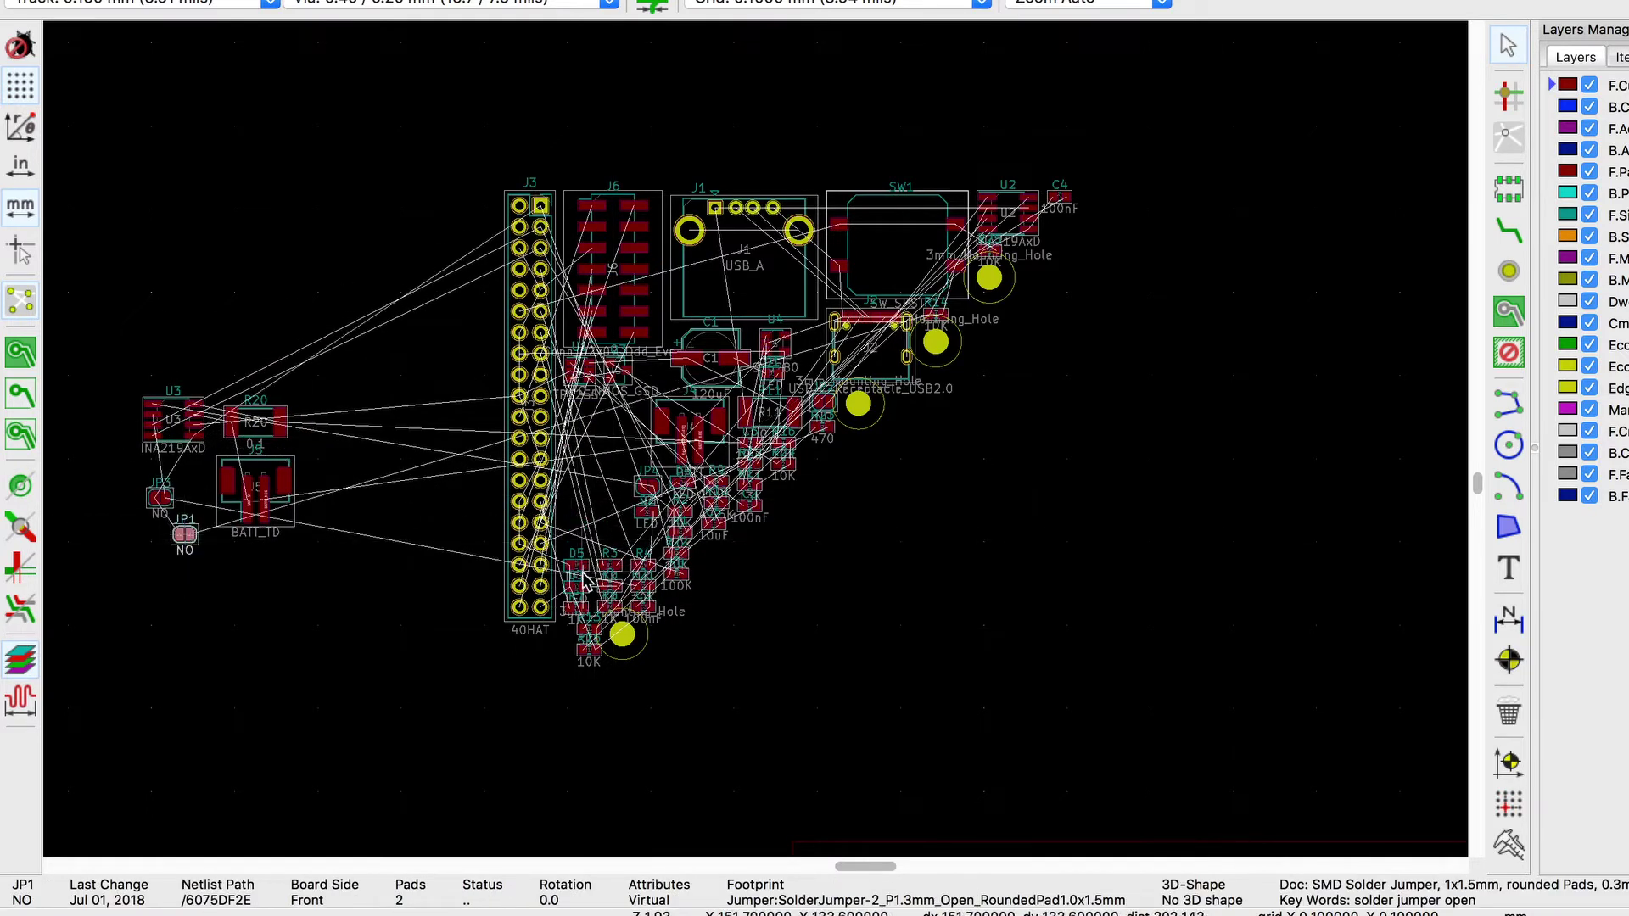
# Move USB-A connector J1 into the board outline near its upper left corner, rotated so its opening faces the left edge.
pyautogui.scroll(-1, 583, 581)
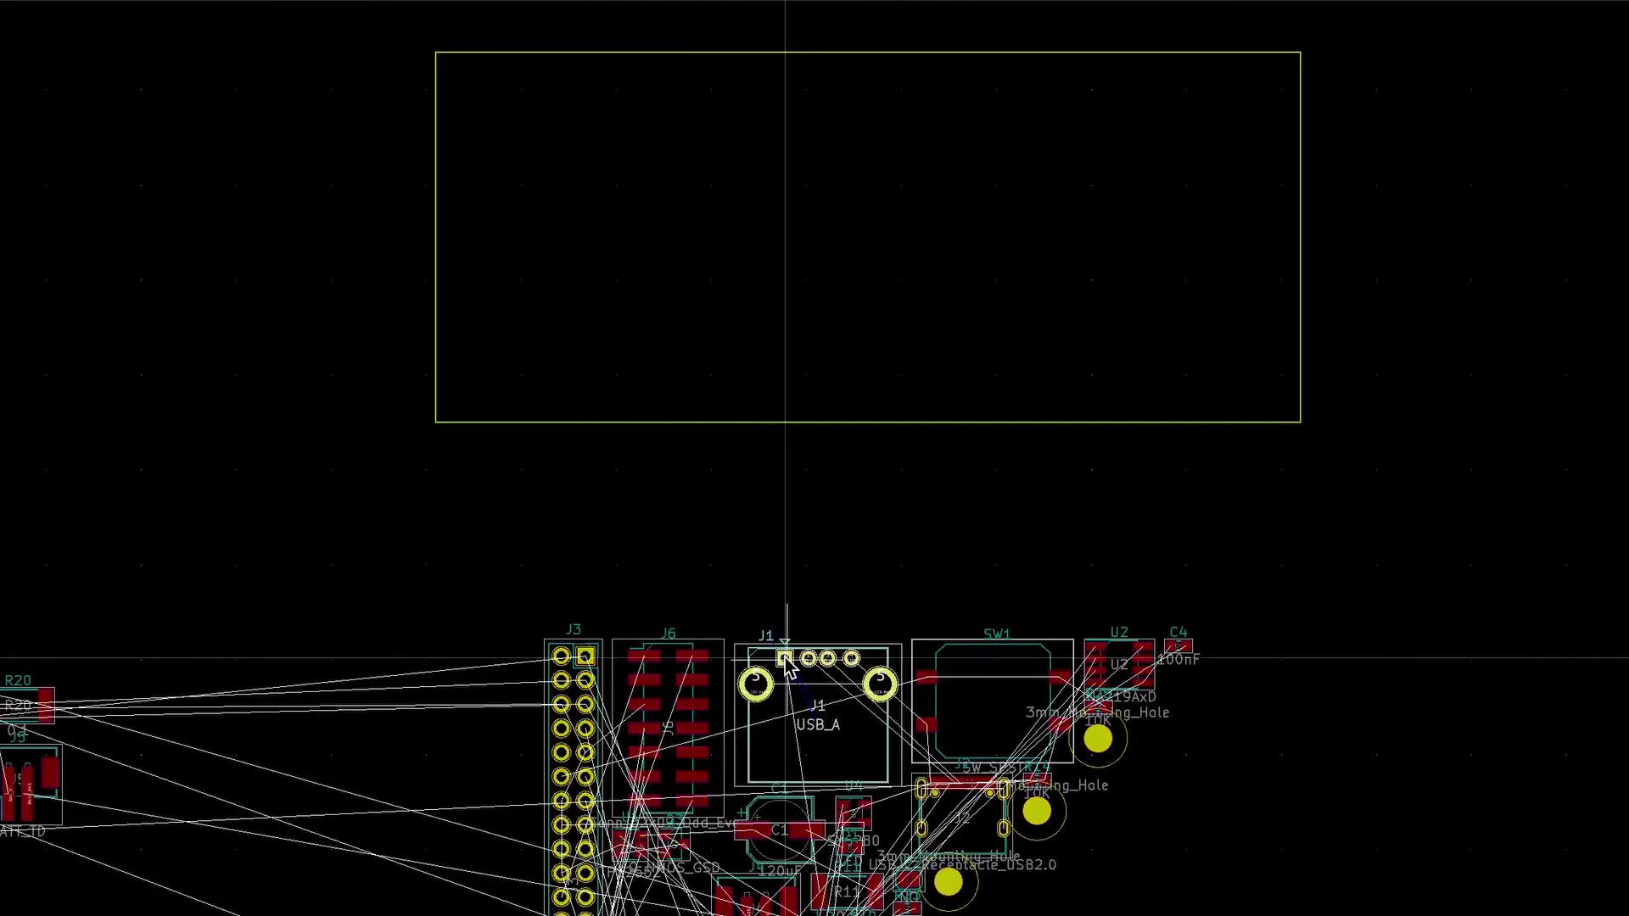
pyautogui.press('m')
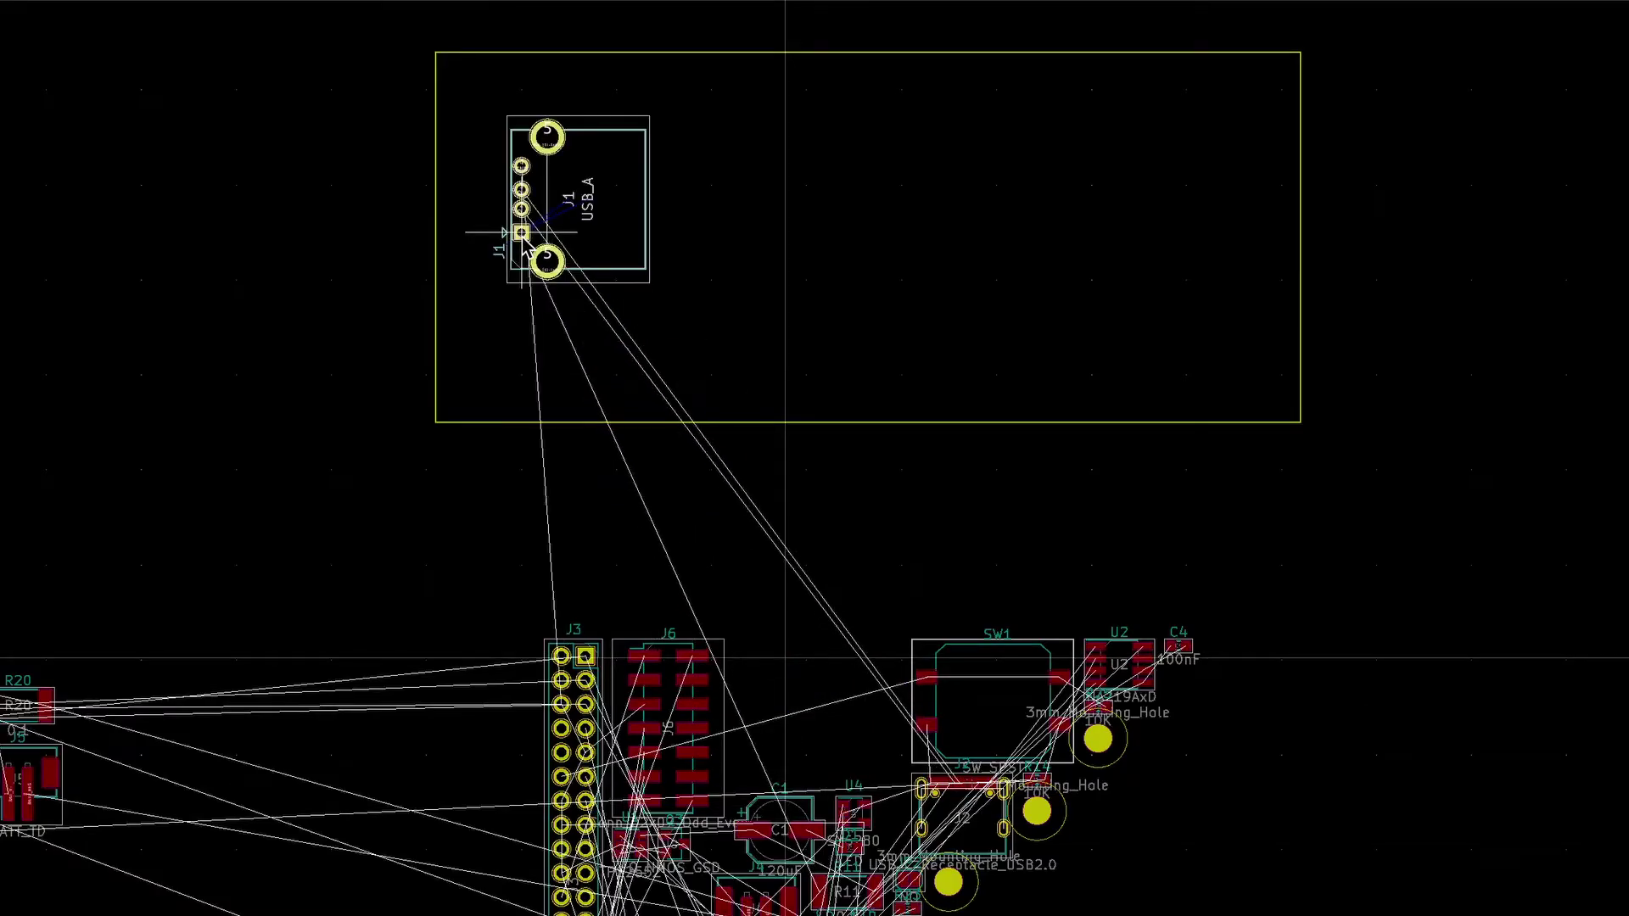
pyautogui.press('r')
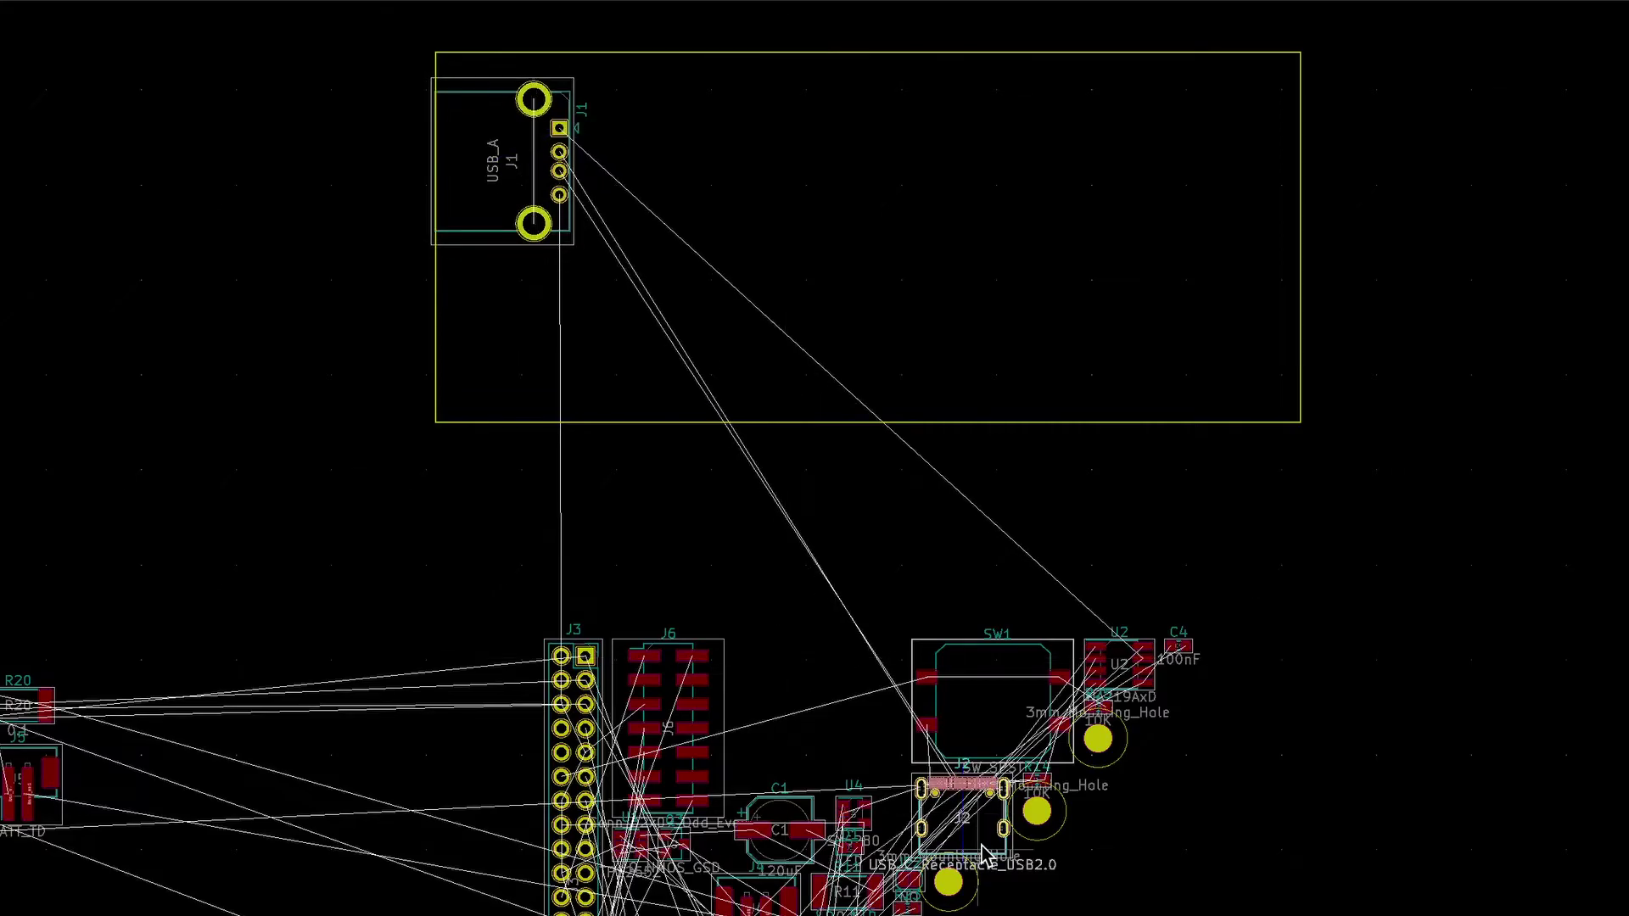
# Place USB-C receptacle J2 on the board's left edge directly below J1, rotated so its opening faces outward.
pyautogui.press('m')
pyautogui.press('r')
pyautogui.scroll(3, 516, 333)
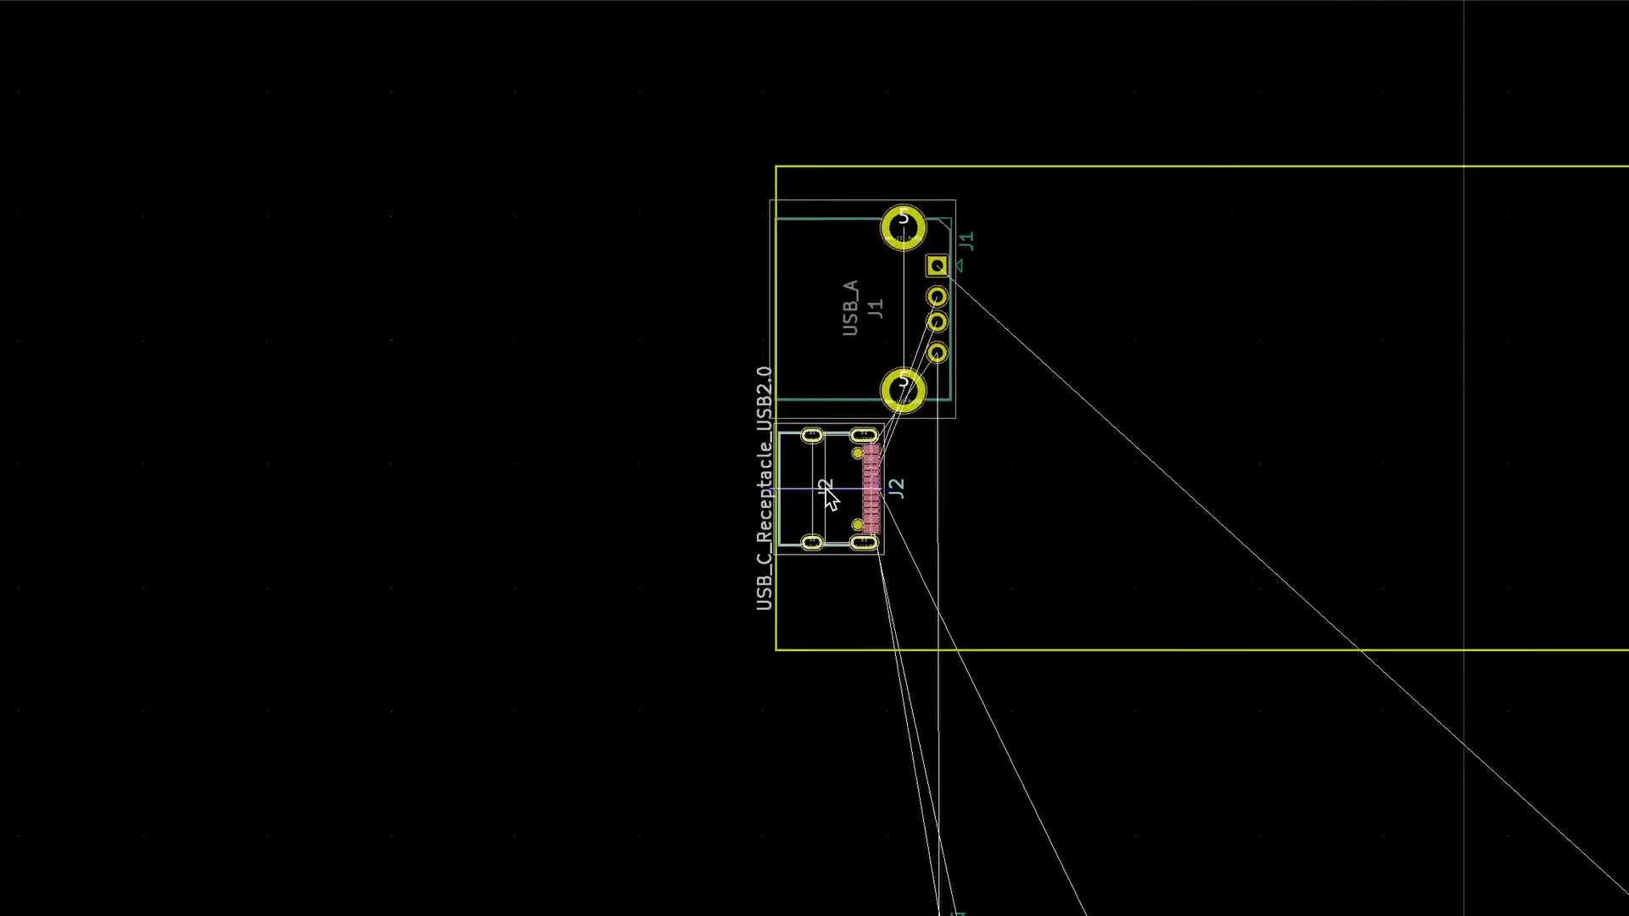
pyautogui.click(823, 542)
pyautogui.scroll(-3, 823, 542)
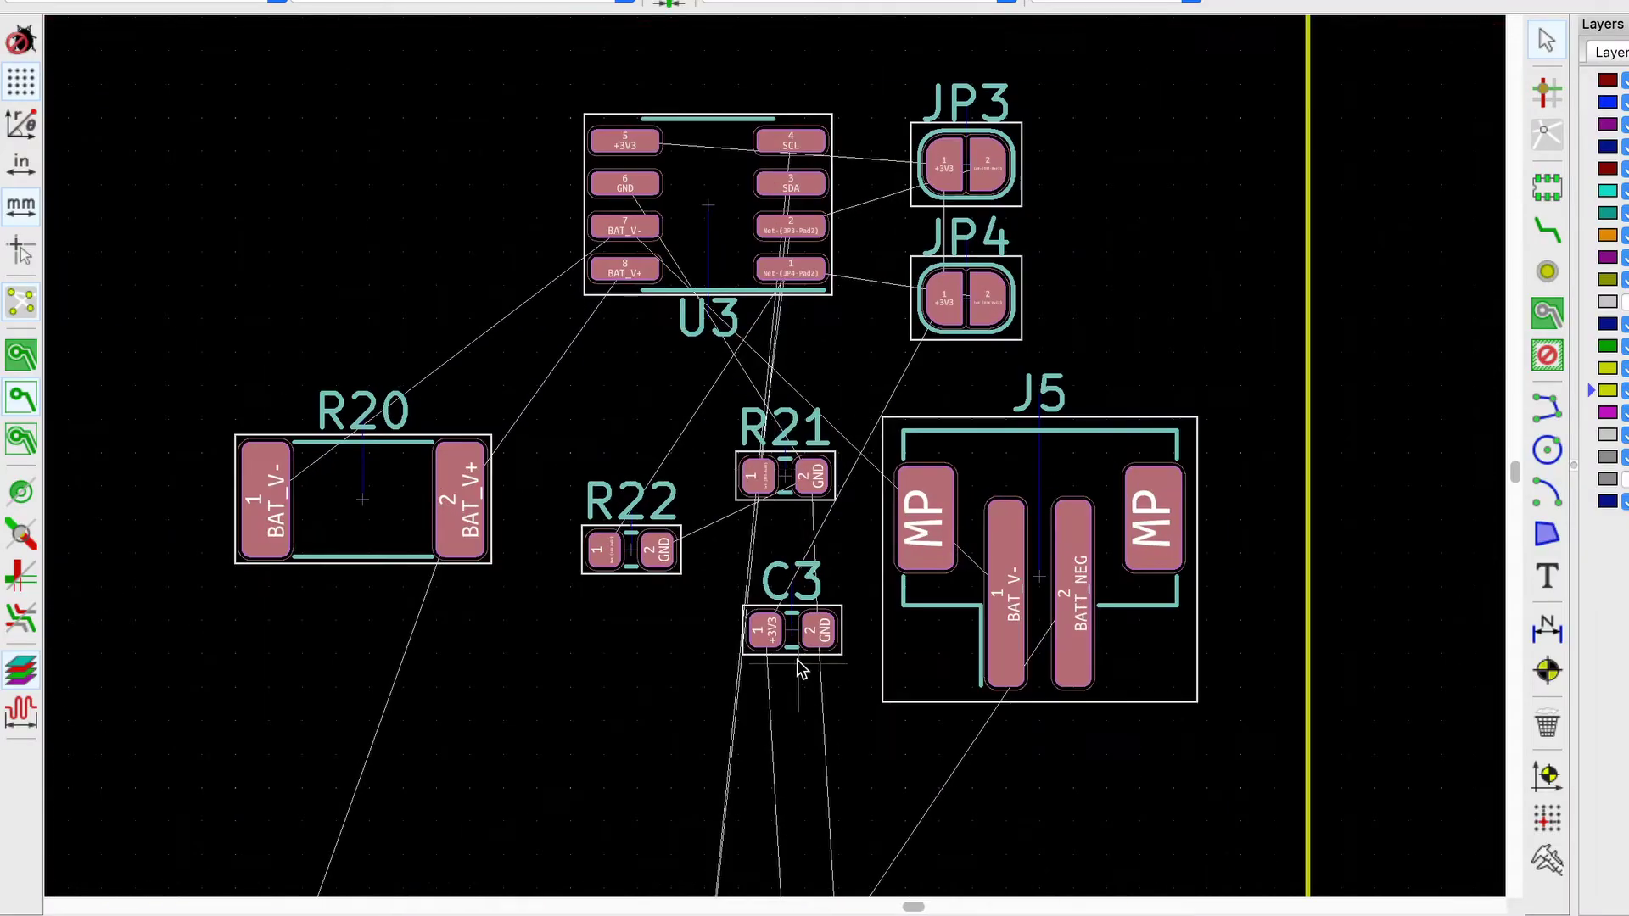
# Place C3 upright beside U3's +3V3 and GND pads, and R20 upright beside U3's BAT_V- and BAT_V+ pads.
pyautogui.moveTo(798, 659); pyautogui.dragTo(501, 221)
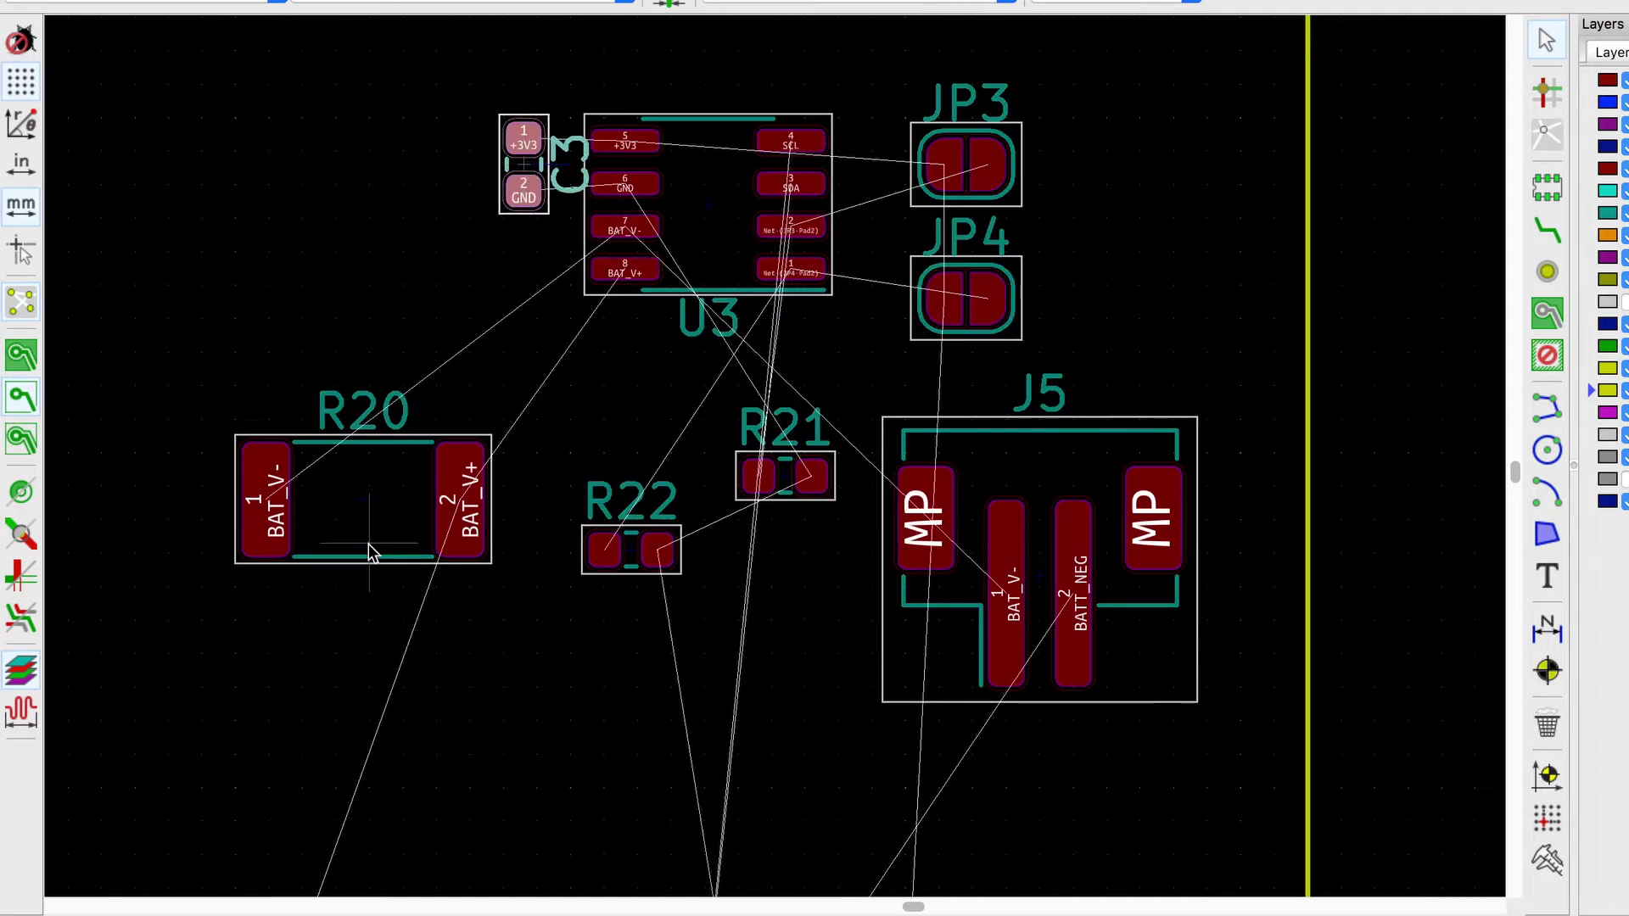
pyautogui.moveTo(369, 545); pyautogui.dragTo(476, 374)
pyautogui.press('r')
# Rotate R22 upright and place it between U3 and the jumpers, and move battery connector J5 left of U3.
pyautogui.click(631, 550)
pyautogui.press('r')
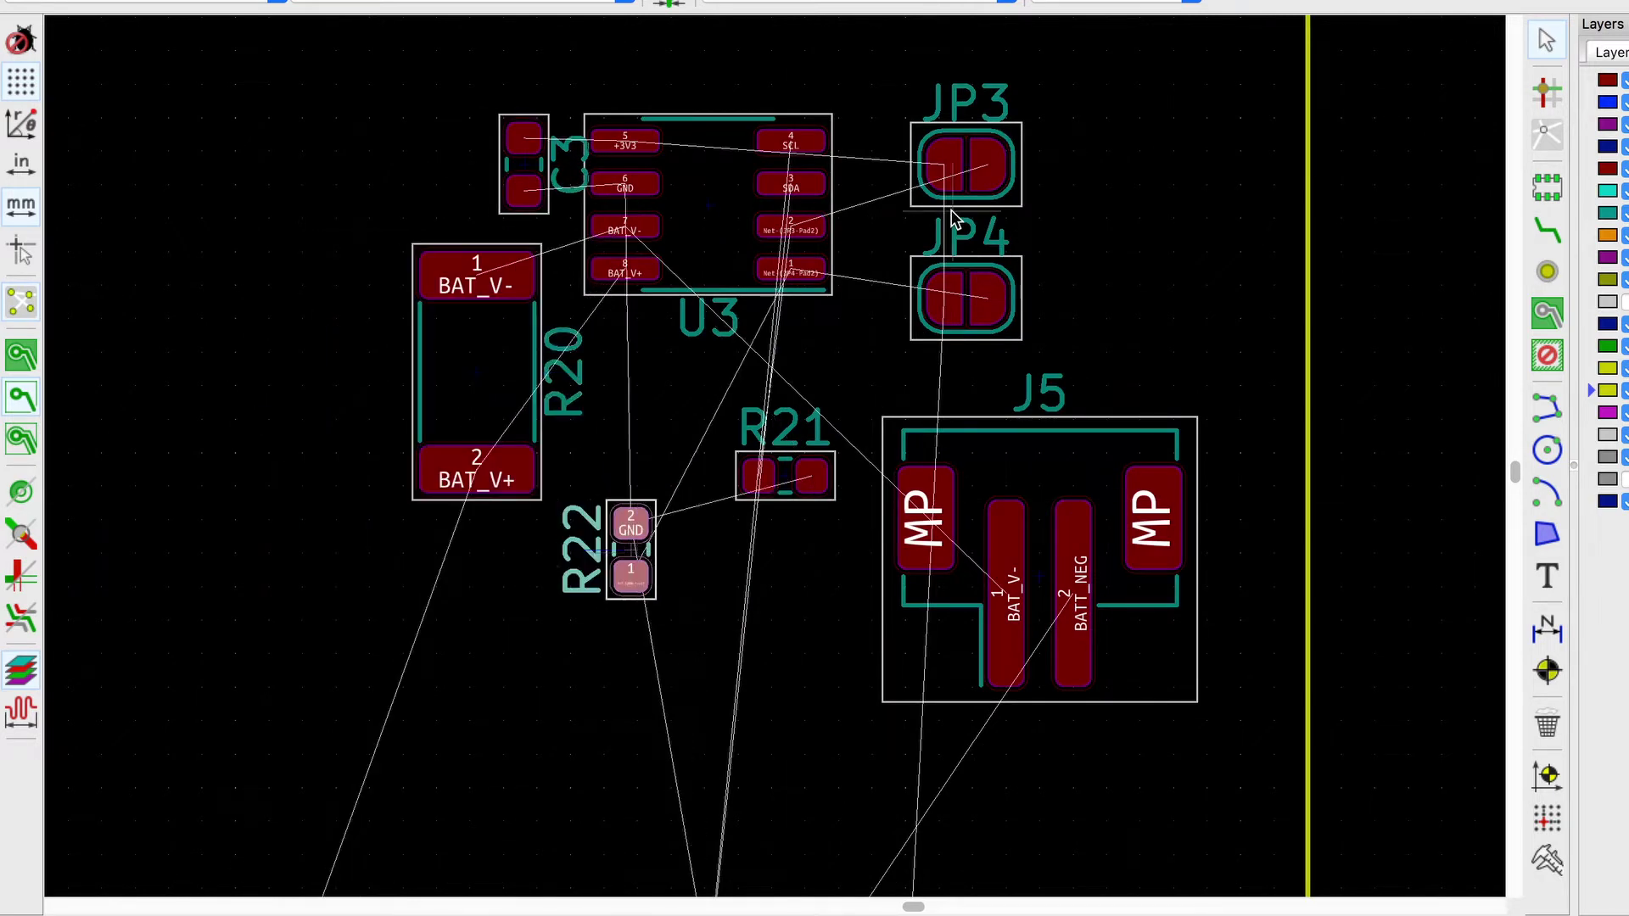
pyautogui.moveTo(630, 550); pyautogui.dragTo(851, 425)
pyautogui.moveTo(1036, 599); pyautogui.dragTo(246, 211)
pyautogui.scroll(2, 247, 212)
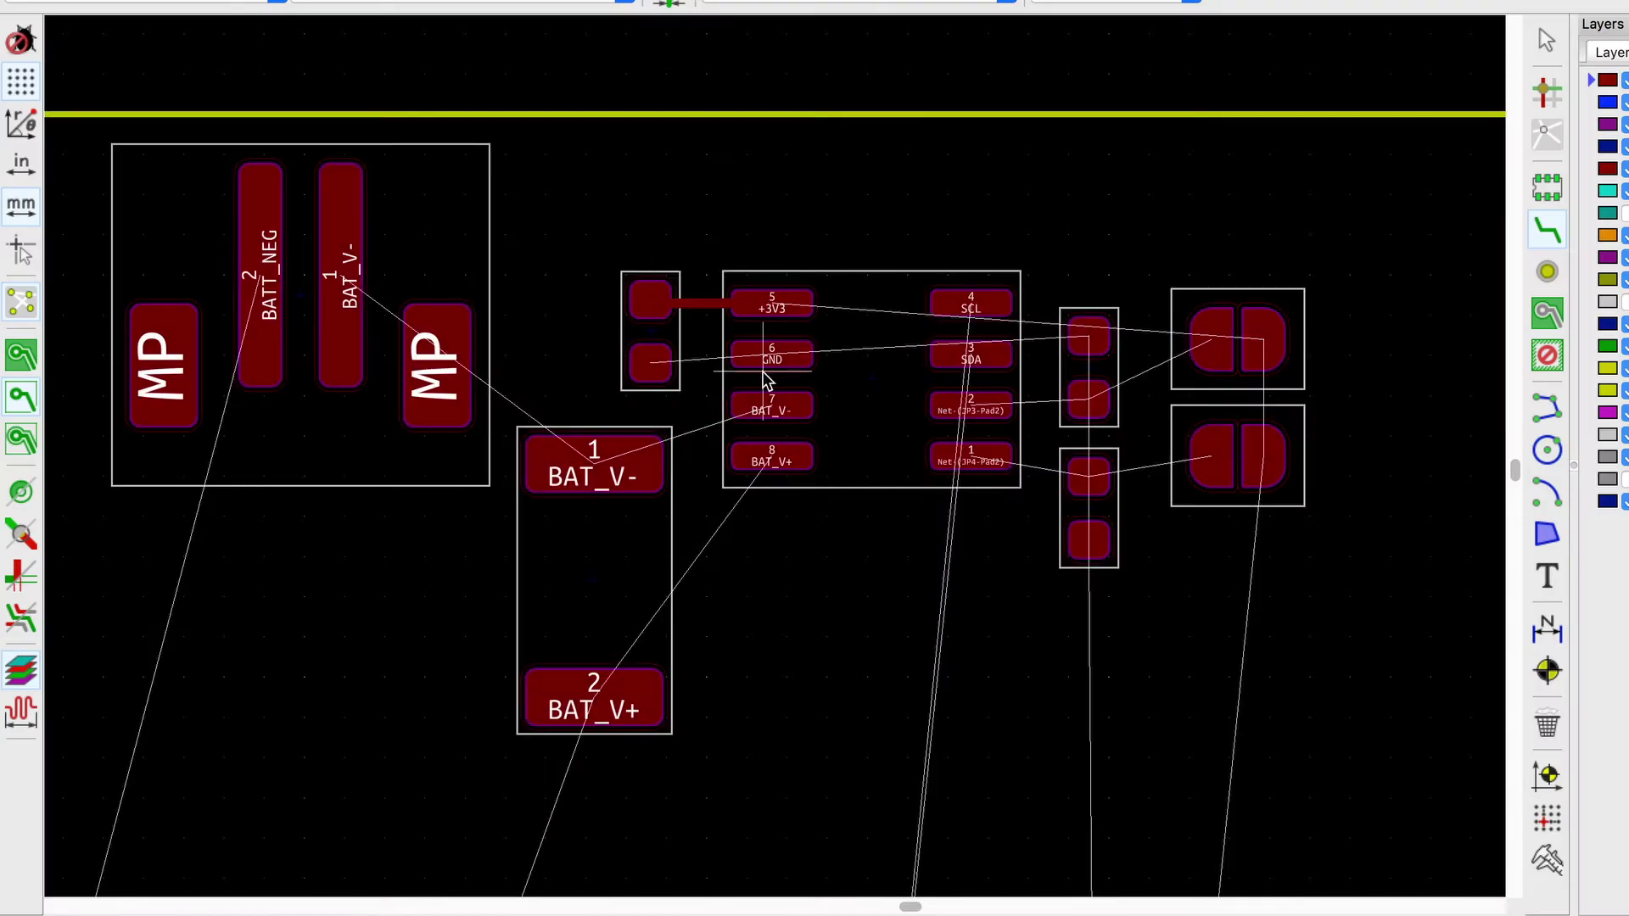
# Route tracks from U3's pads 2 and 1 through the adjacent resistor pads to jumpers JP3 and JP4.
pyautogui.click(771, 414)
pyautogui.press('Escape')
pyautogui.click(985, 417)
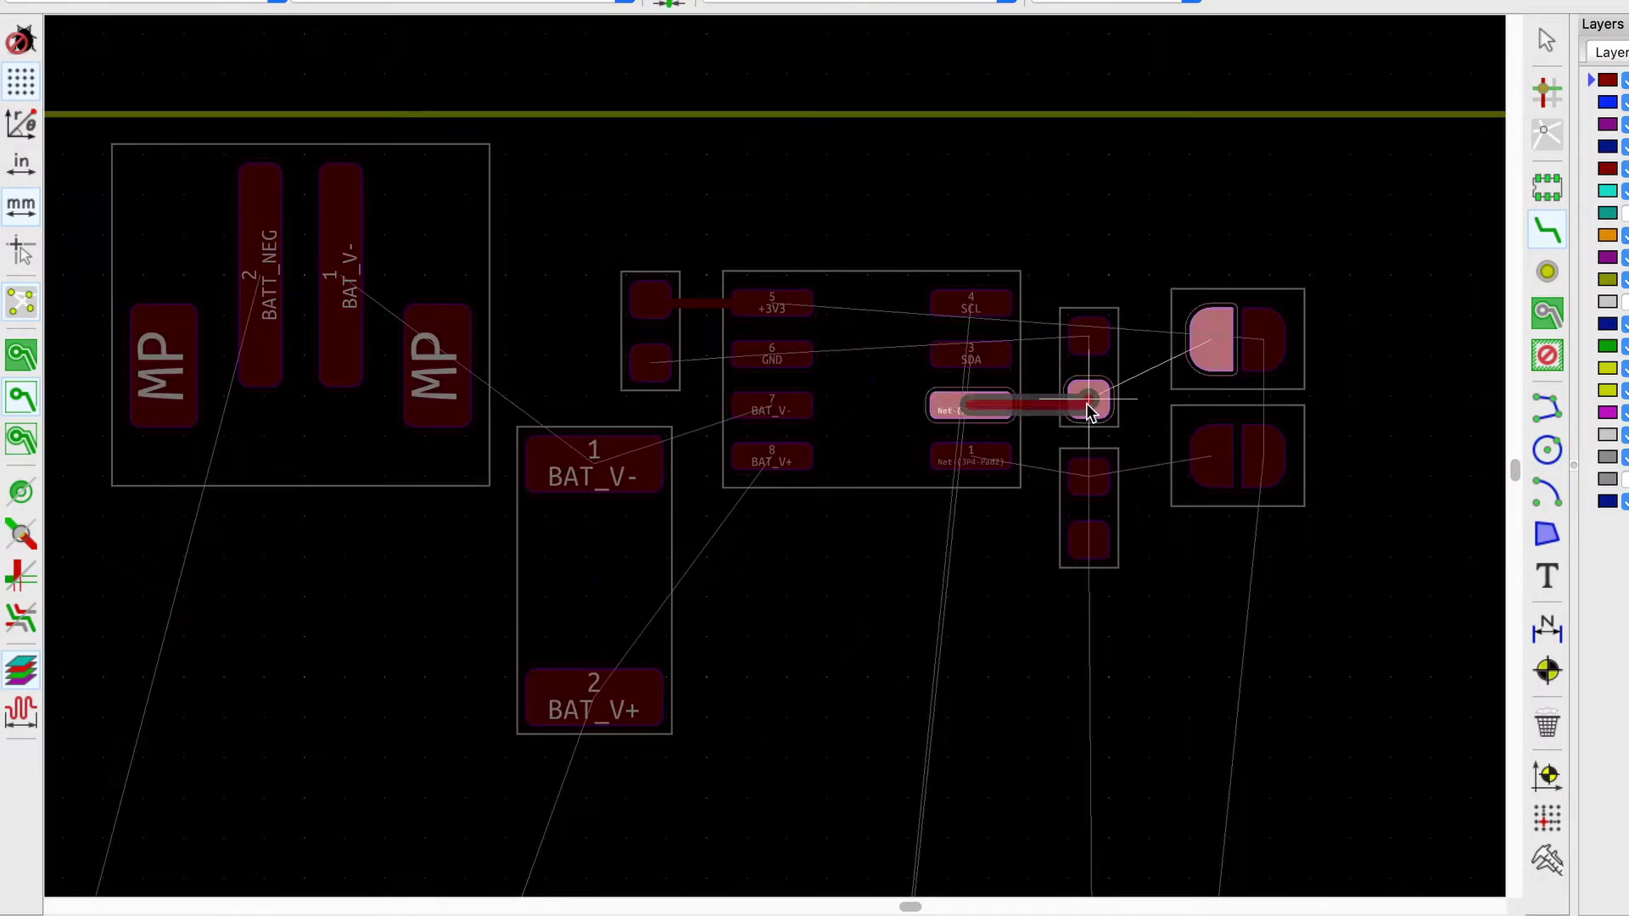
pyautogui.click(1209, 341)
pyautogui.click(1204, 465)
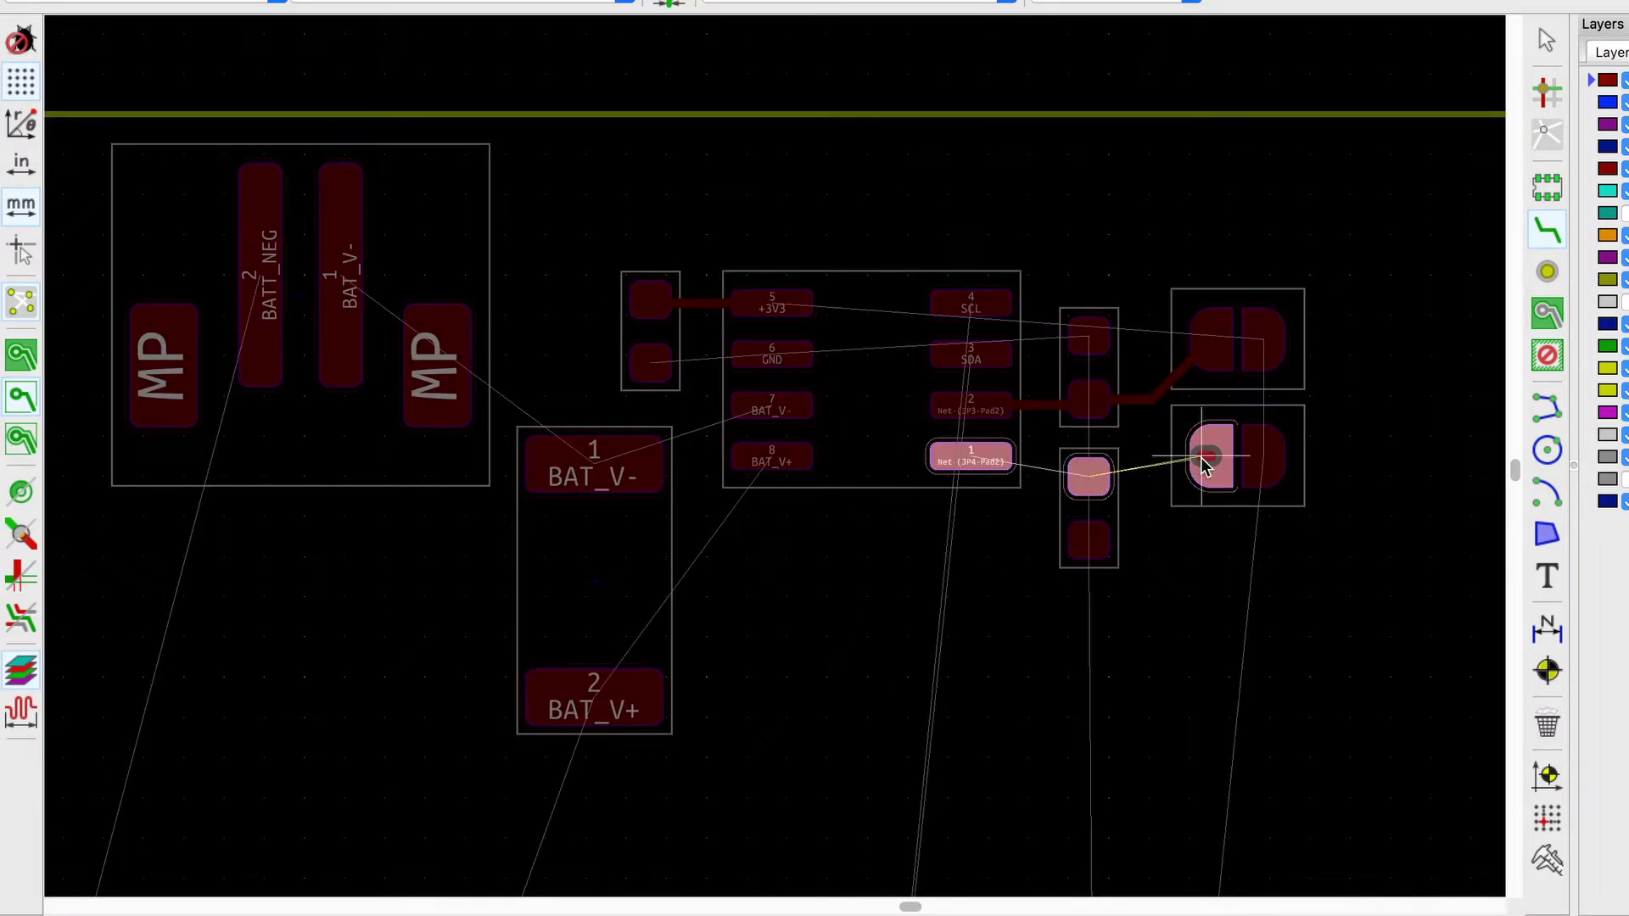
pyautogui.click(1096, 482)
pyautogui.click(1095, 484)
pyautogui.click(1094, 485)
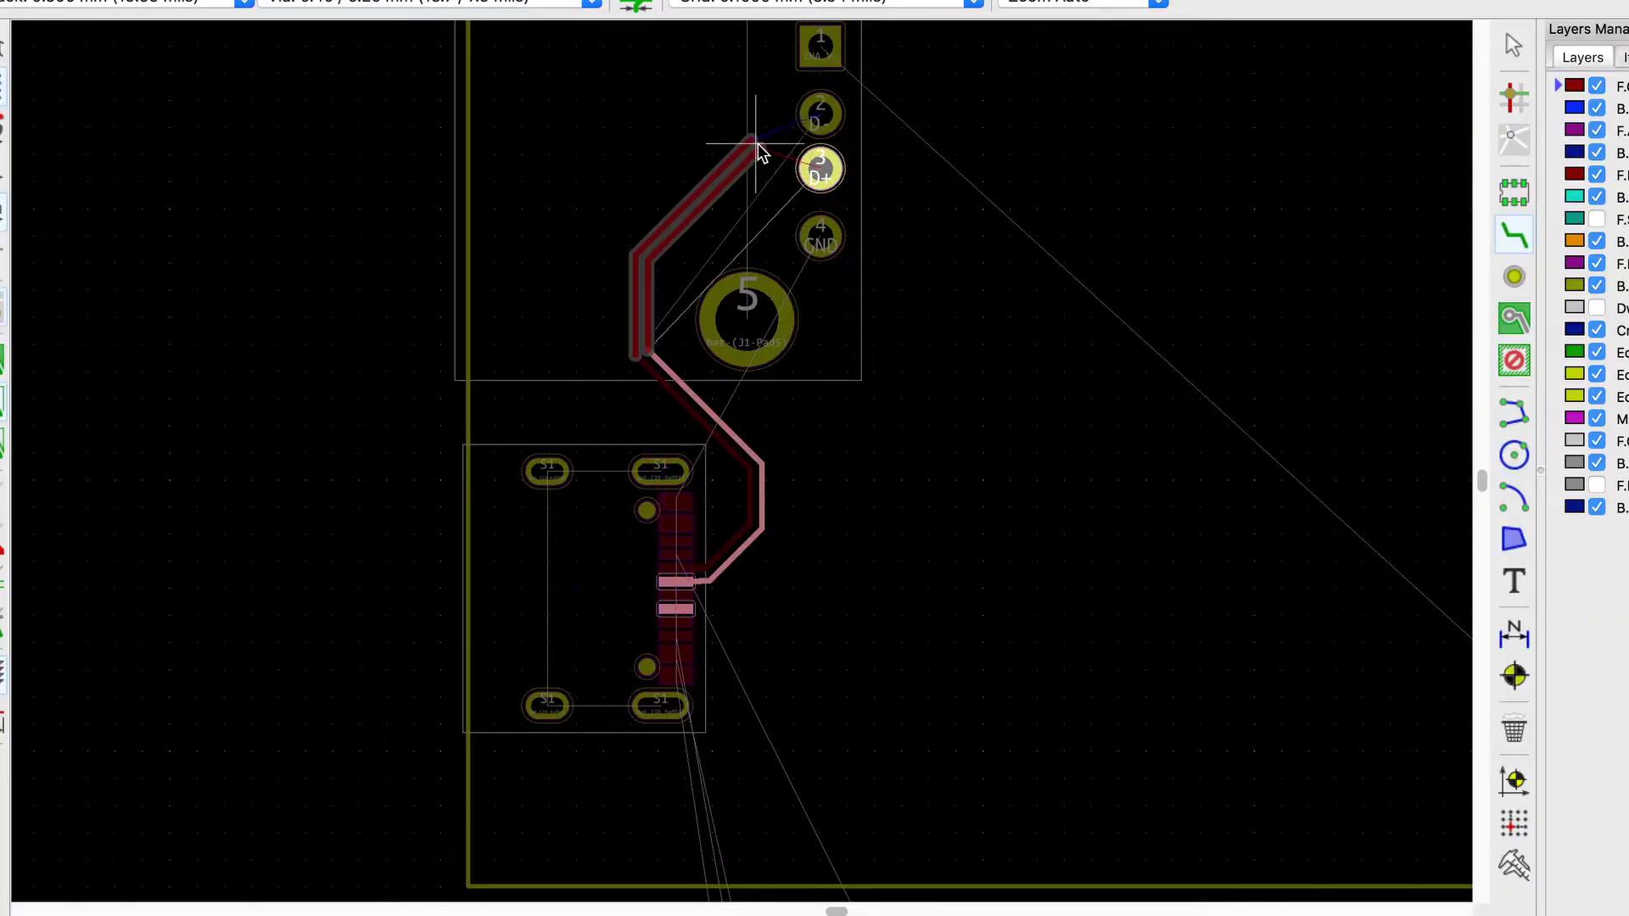
# Finish routing the D+/D- differential pair from USB-C receptacle J2 to the data pins of USB-A connector J1.
pyautogui.click(819, 165)
pyautogui.scroll(5, 709, 581)
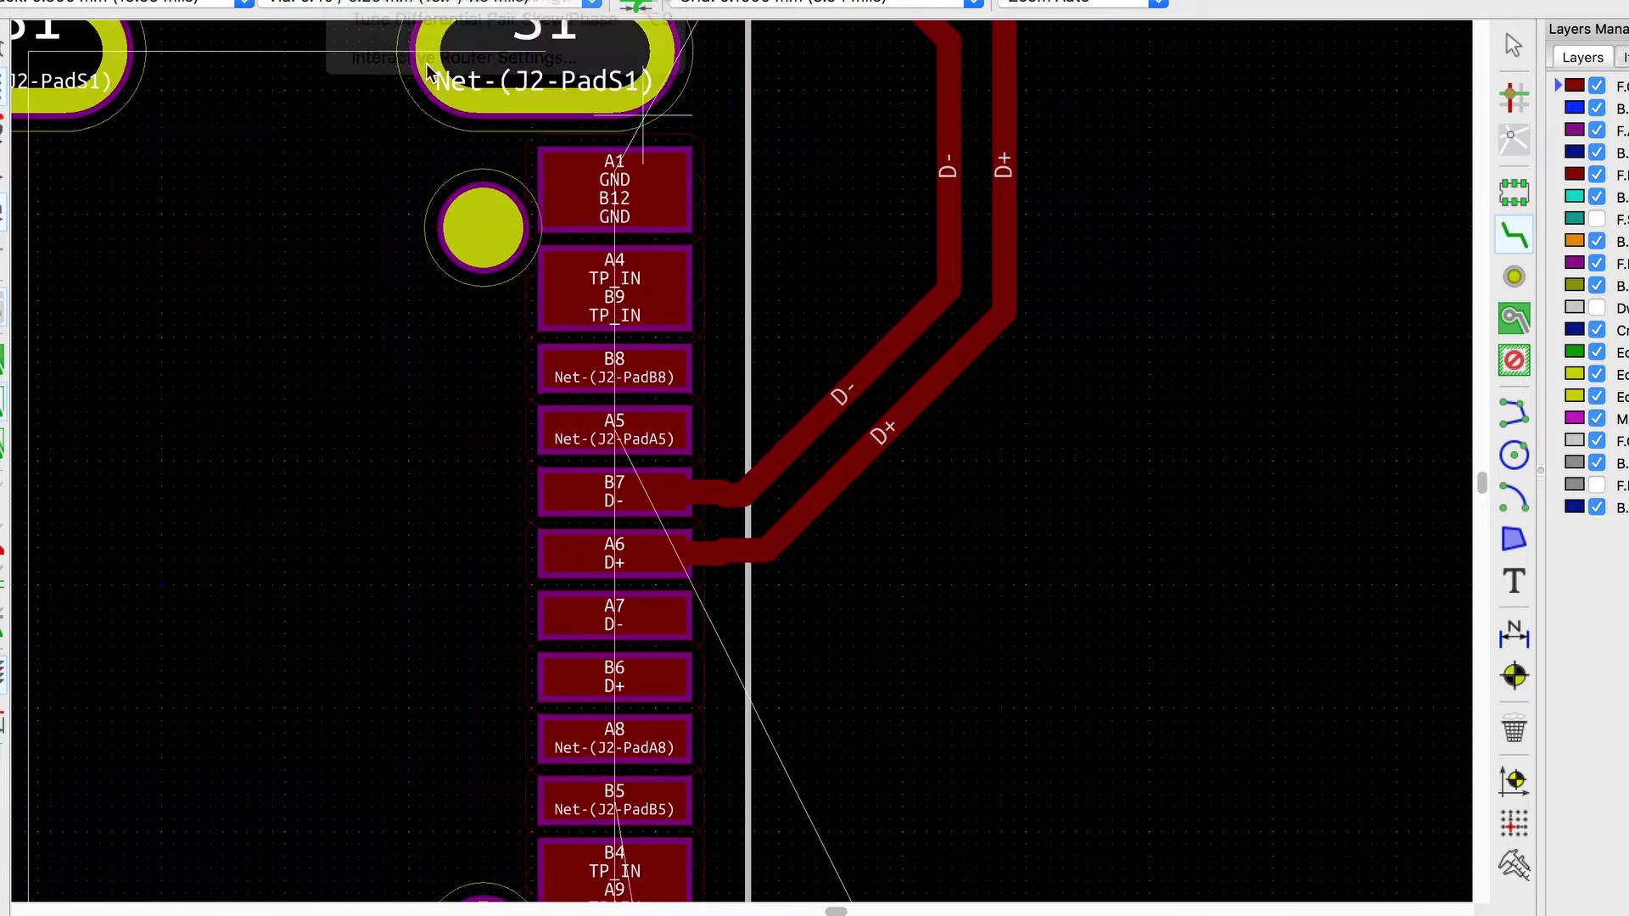
pyautogui.click(614, 497)
pyautogui.press('Escape')
# Change the track width and route a track joining J2's D- pads A7 and B7.
pyautogui.click(127, 2)
pyautogui.click(85, 11)
pyautogui.click(615, 857)
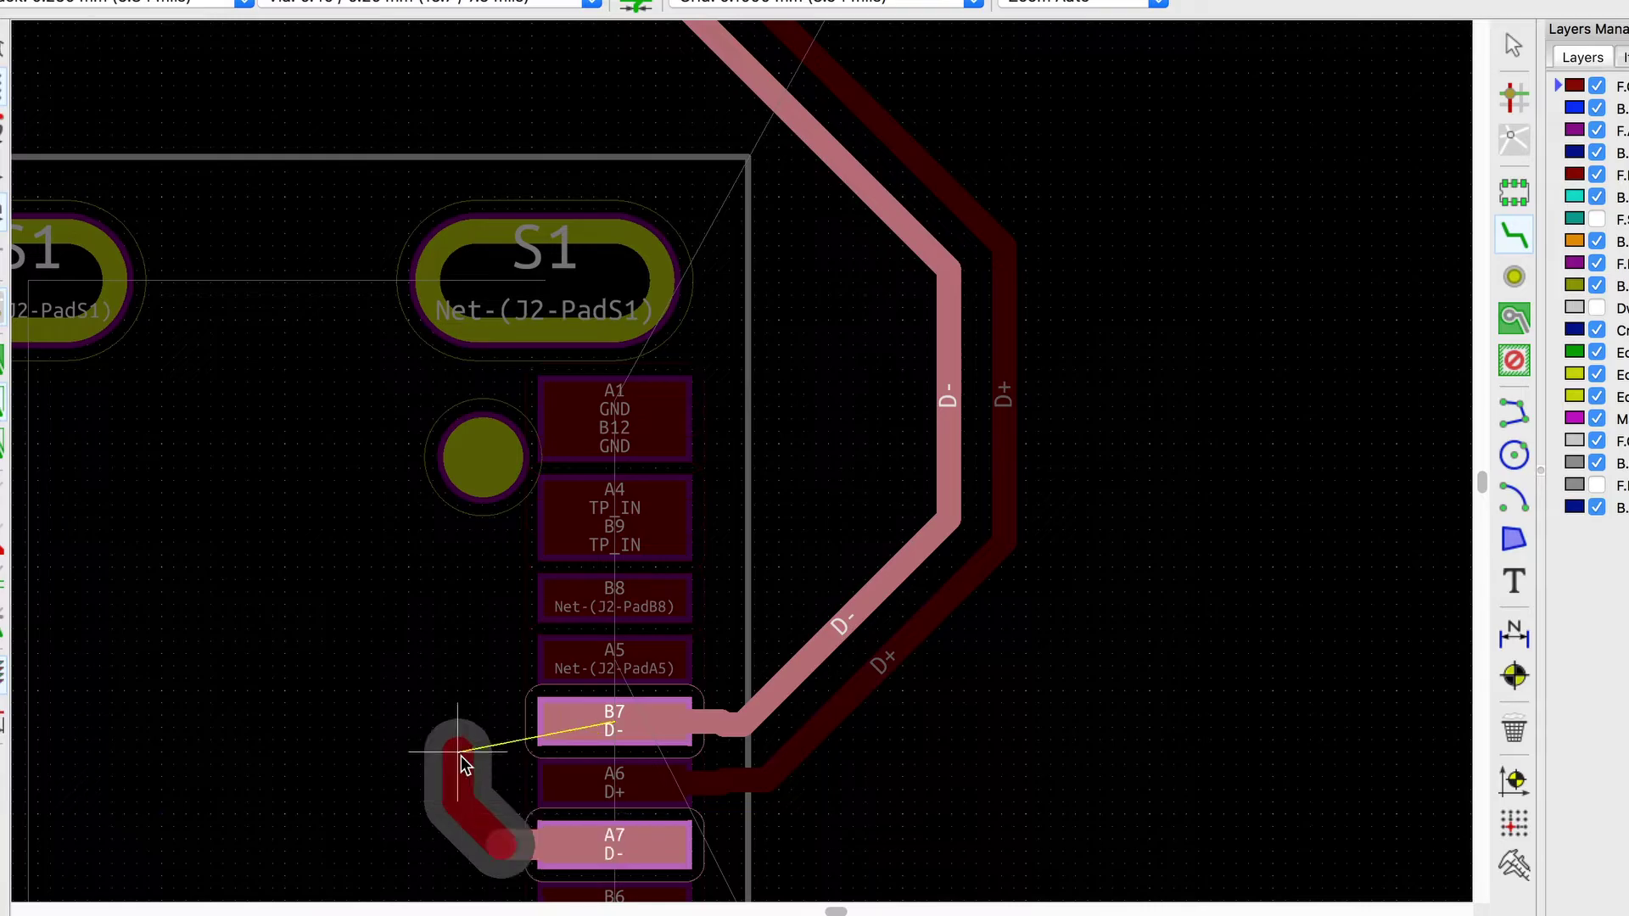
pyautogui.click(551, 721)
pyautogui.click(624, 560)
pyautogui.scroll(-2, 789, 550)
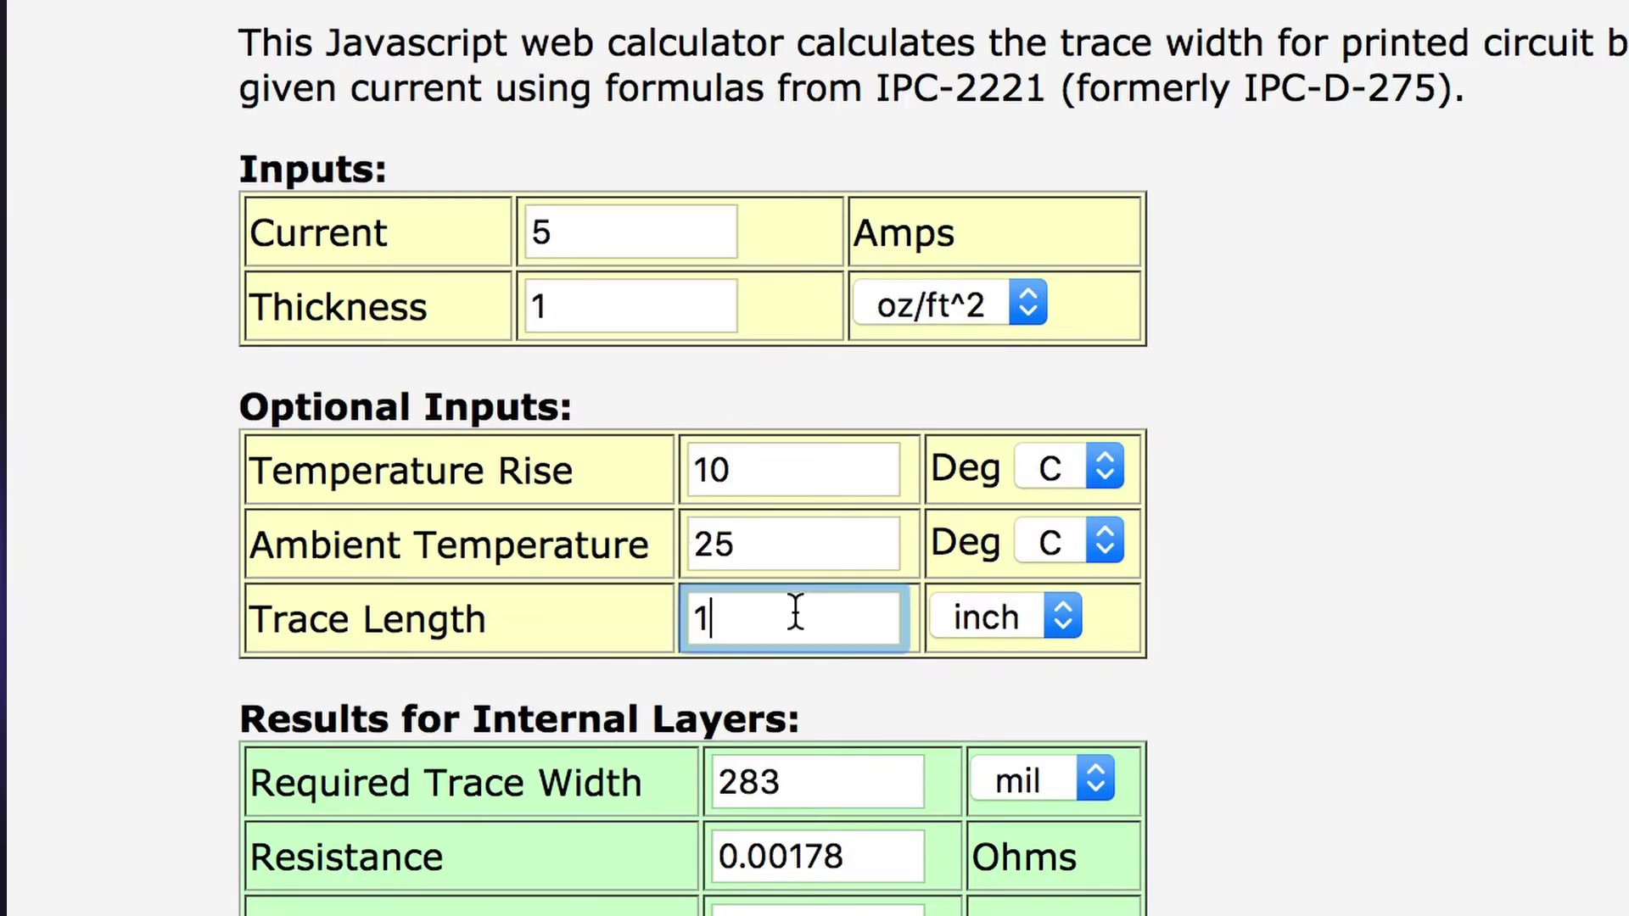
# In the web trace width calculator, check the required trace widths for internal layers and external layers in air.
pyautogui.scroll(-4, 1028, 633)
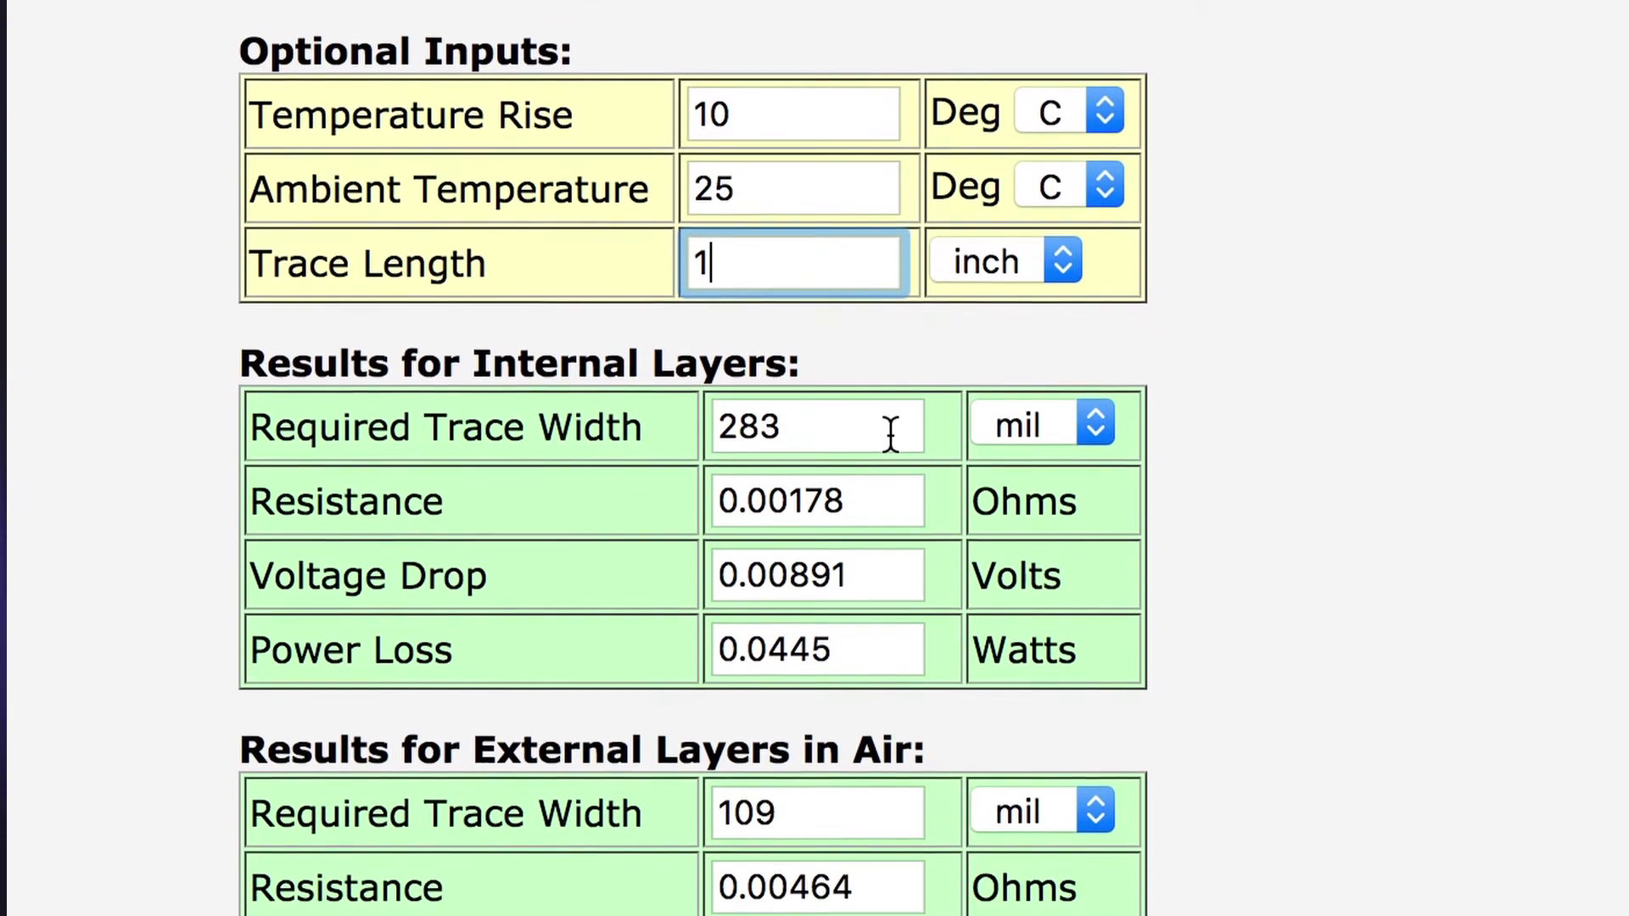
pyautogui.click(891, 424)
pyautogui.click(837, 799)
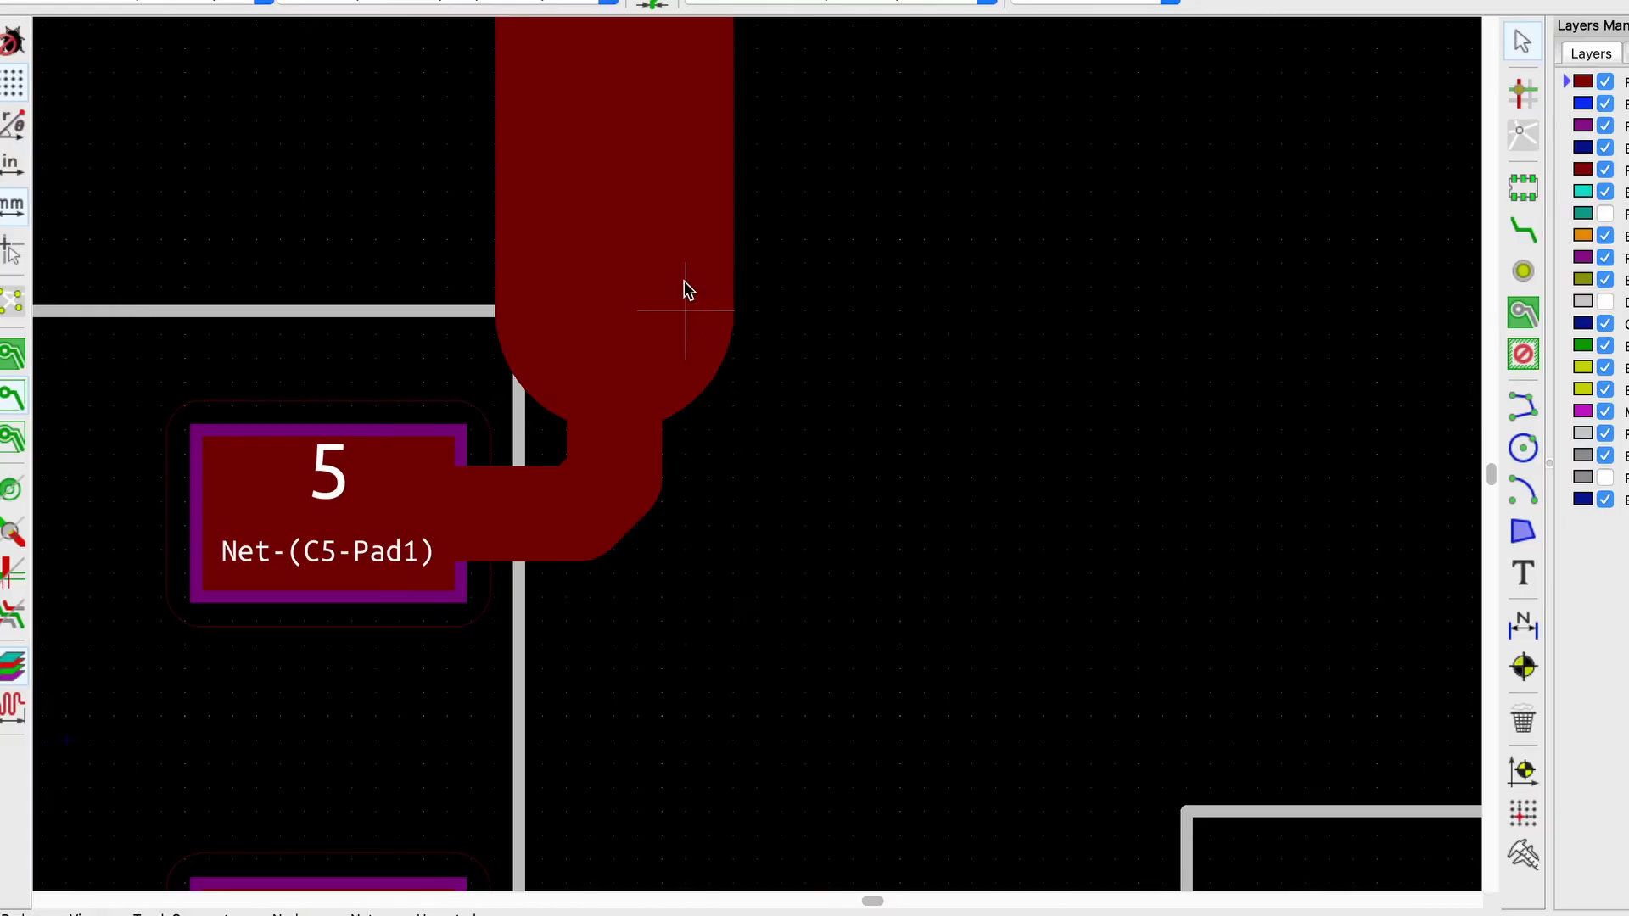
# In the schematic, add the net label BATT_i for the wire between battery connector J4 and U4's IN pin.
pyautogui.scroll(-3, 756, 453)
pyautogui.scroll(3, 756, 453)
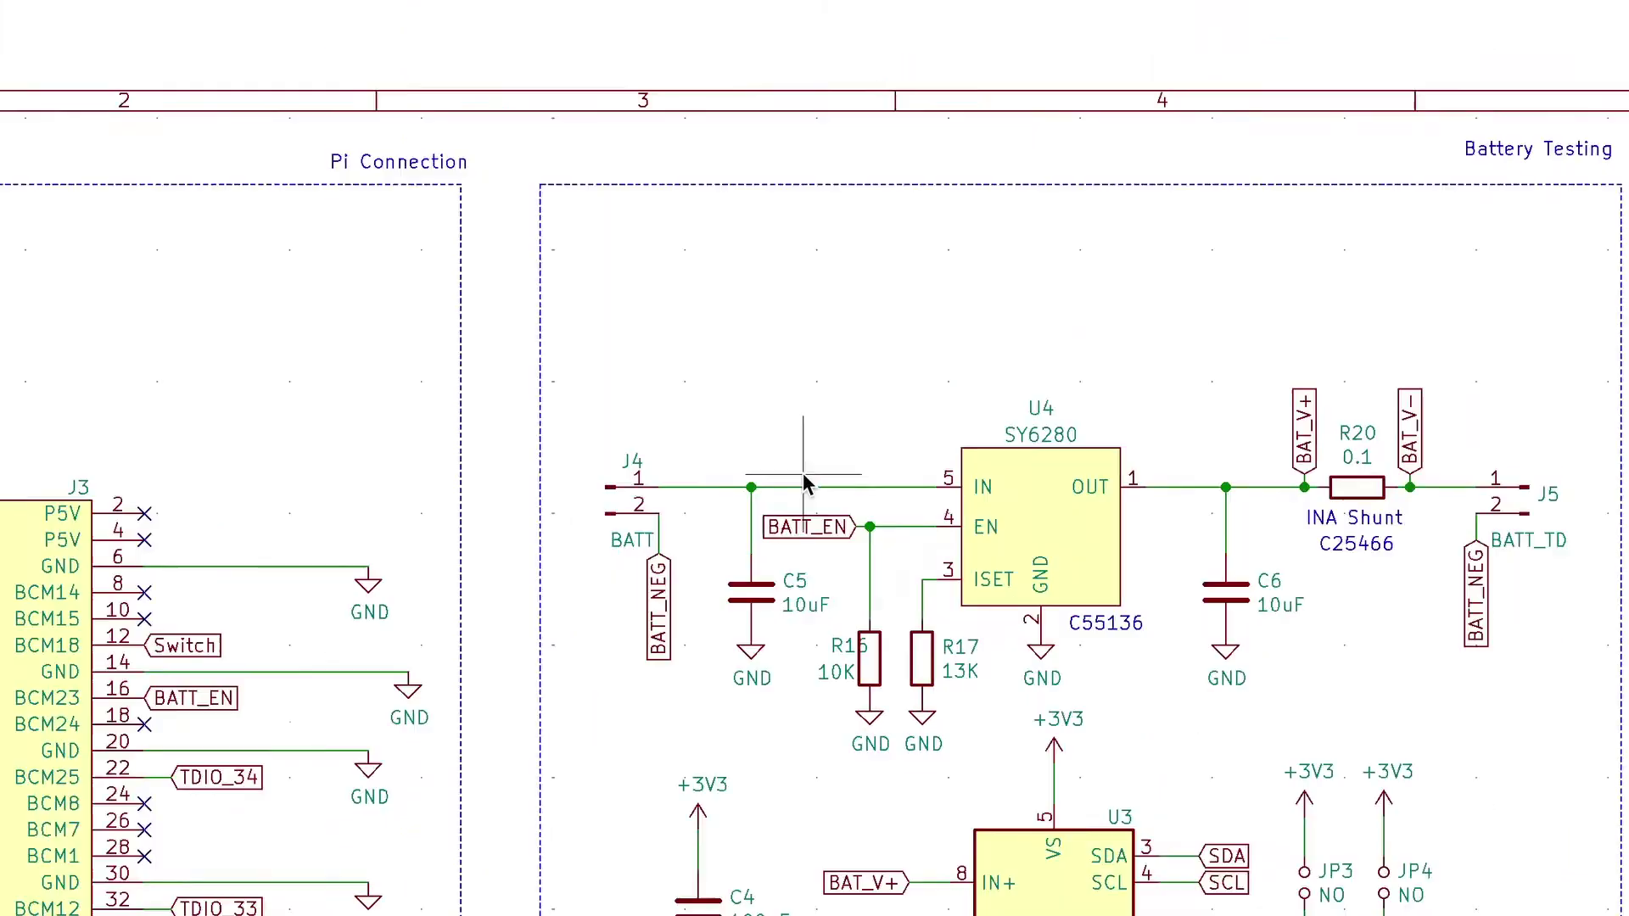
pyautogui.scroll(3, 800, 473)
pyautogui.write('l')
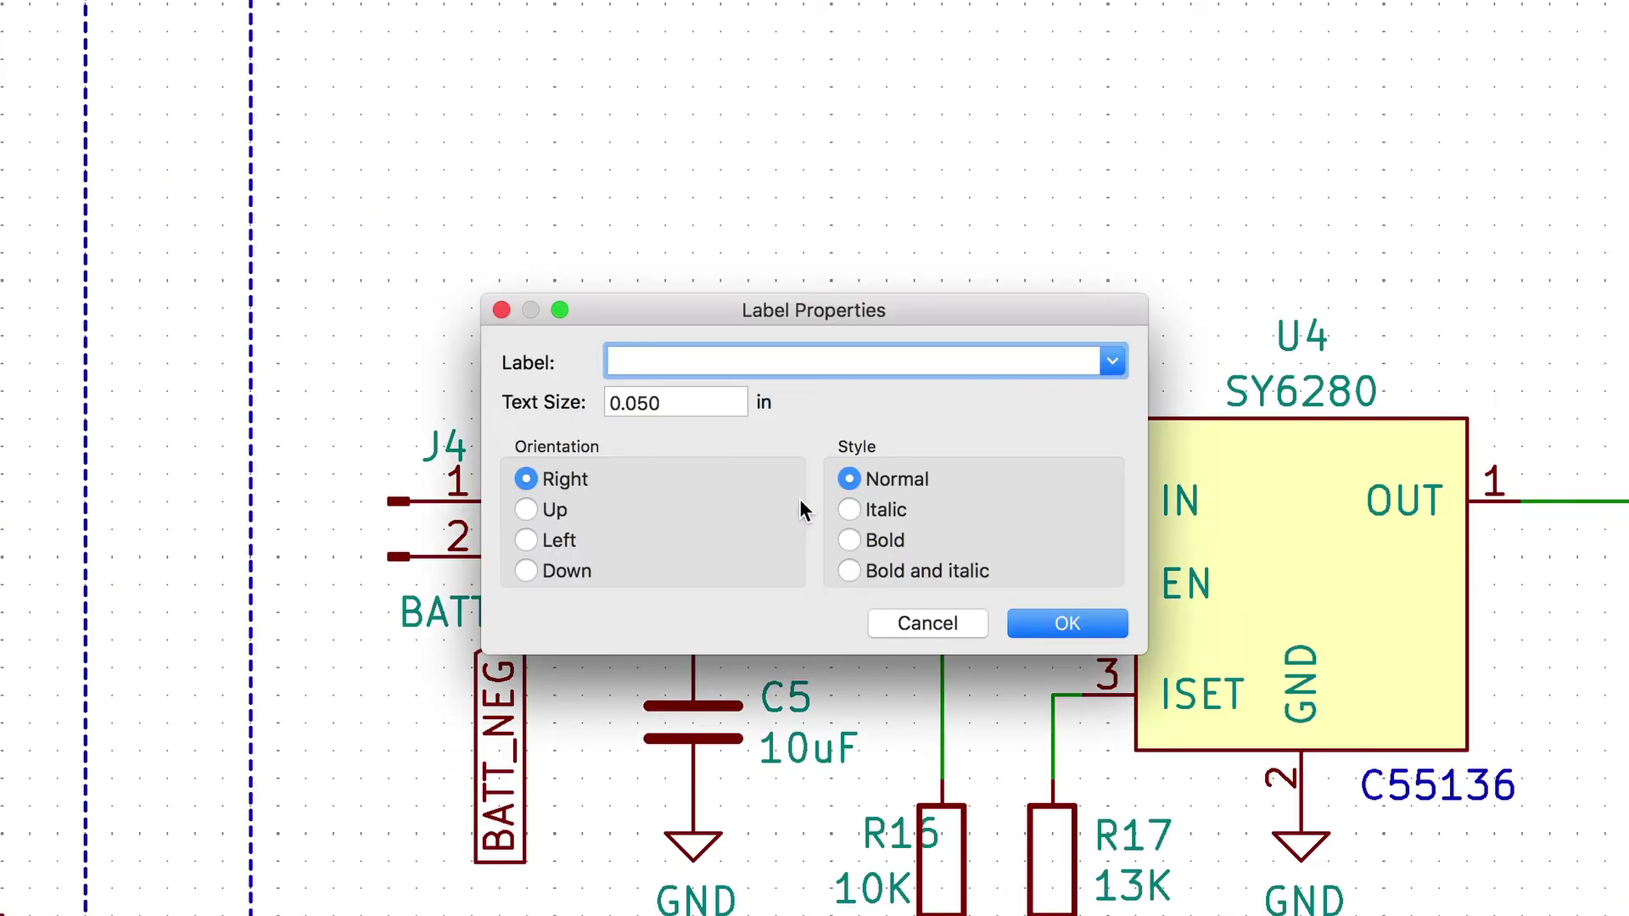
pyautogui.write('BATT_i')
pyautogui.press('Return')
pyautogui.click(775, 266)
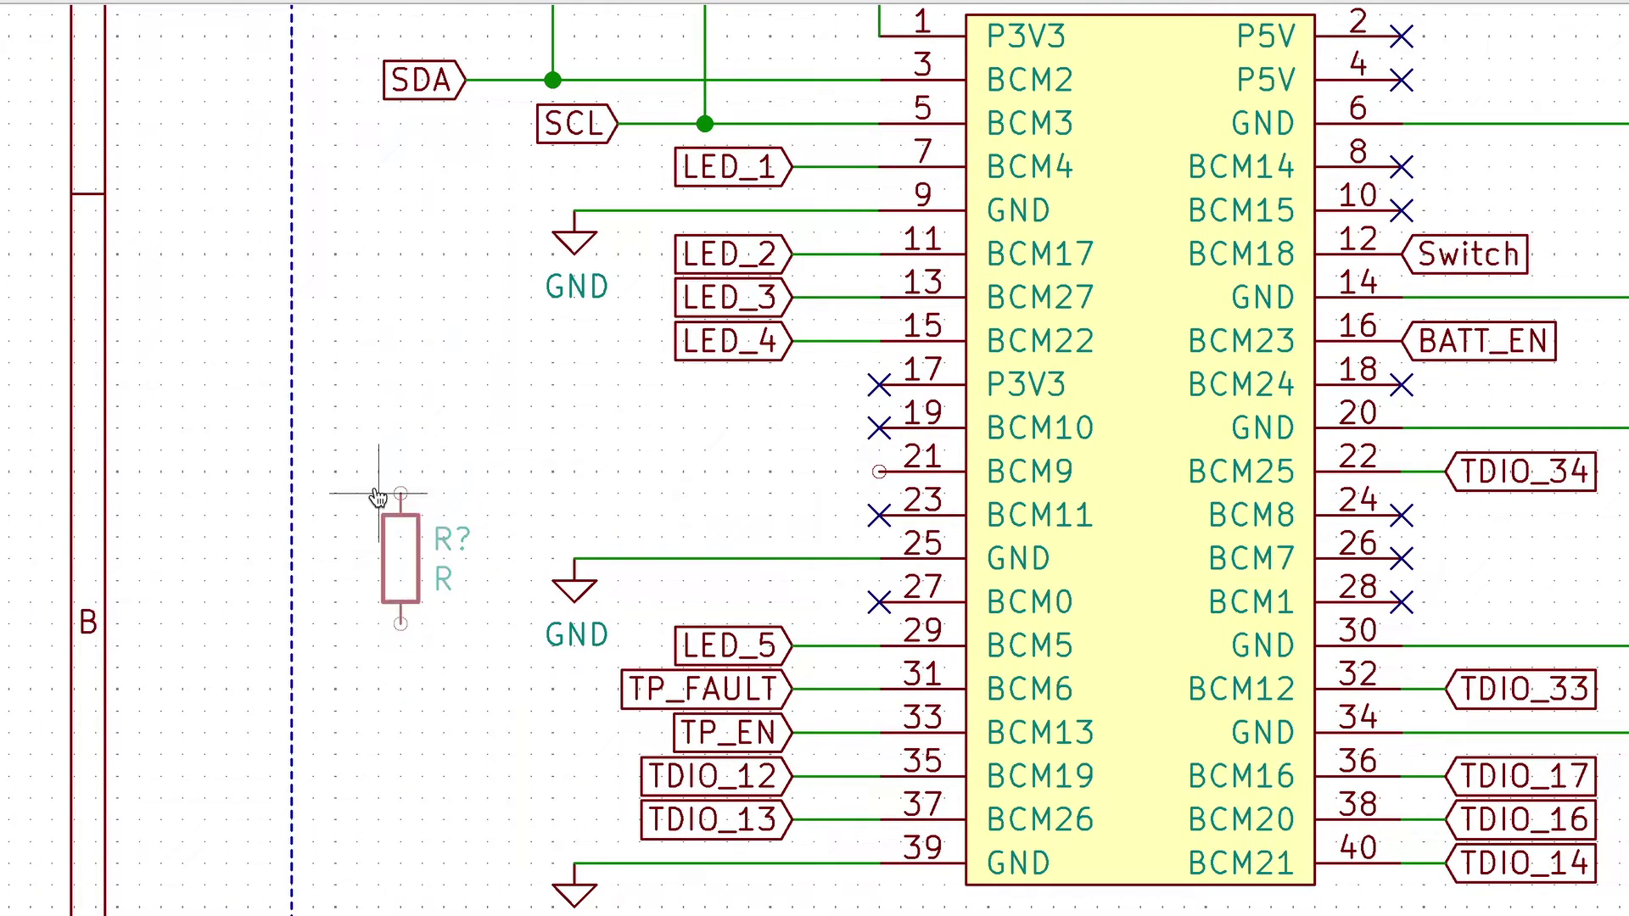
# Place two vertically stacked resistors left of header J3, with a GND symbol below the lower one.
pyautogui.click(421, 384)
pyautogui.hotkey('ctrl', 'd')
pyautogui.click(400, 700)
# Add a +3V3 symbol above the upper resistor and wire J3's pin 21 (BCM9) to the junction between both resistors.
pyautogui.scroll(-2, 541, 390)
pyautogui.press('m')
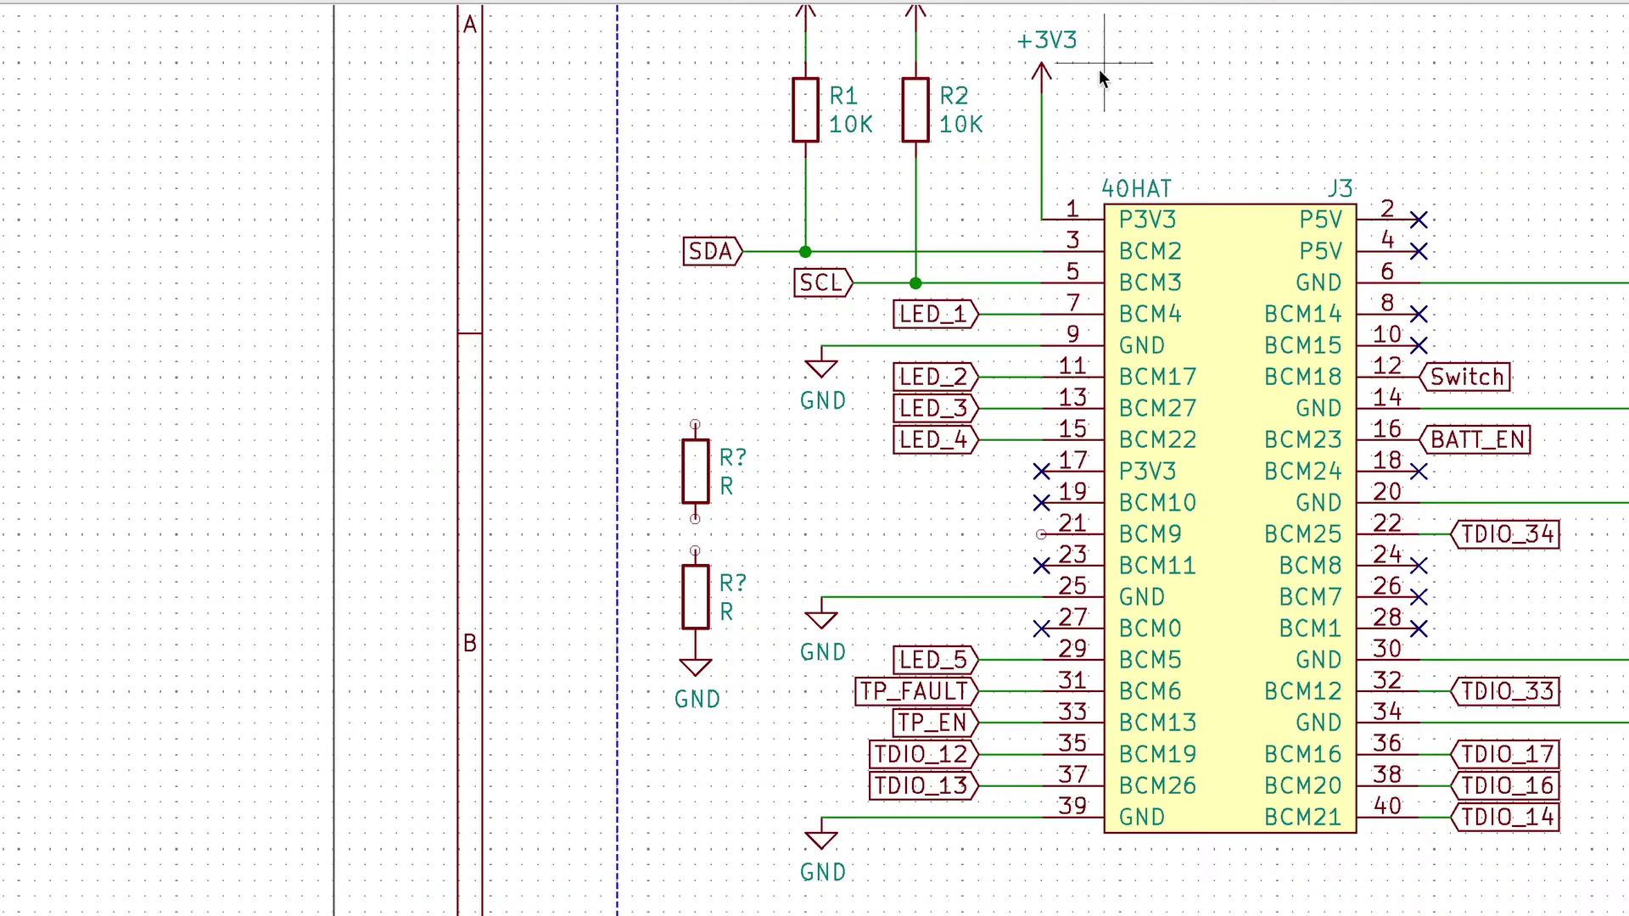
pyautogui.click(804, 472)
pyautogui.scroll(2, 804, 472)
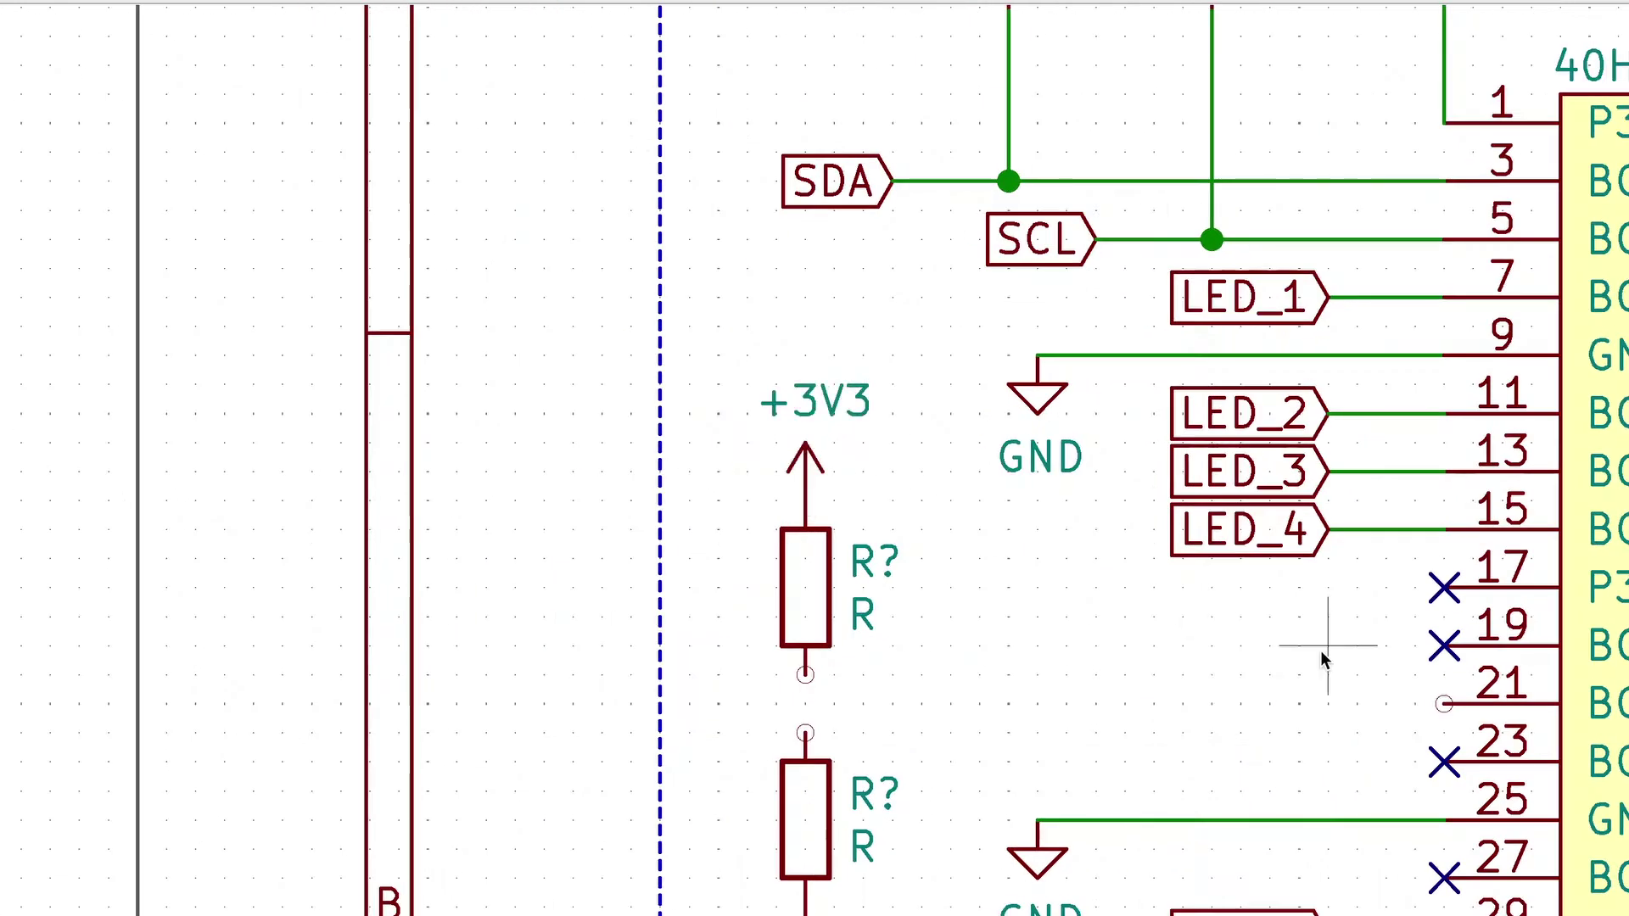
pyautogui.click(1443, 703)
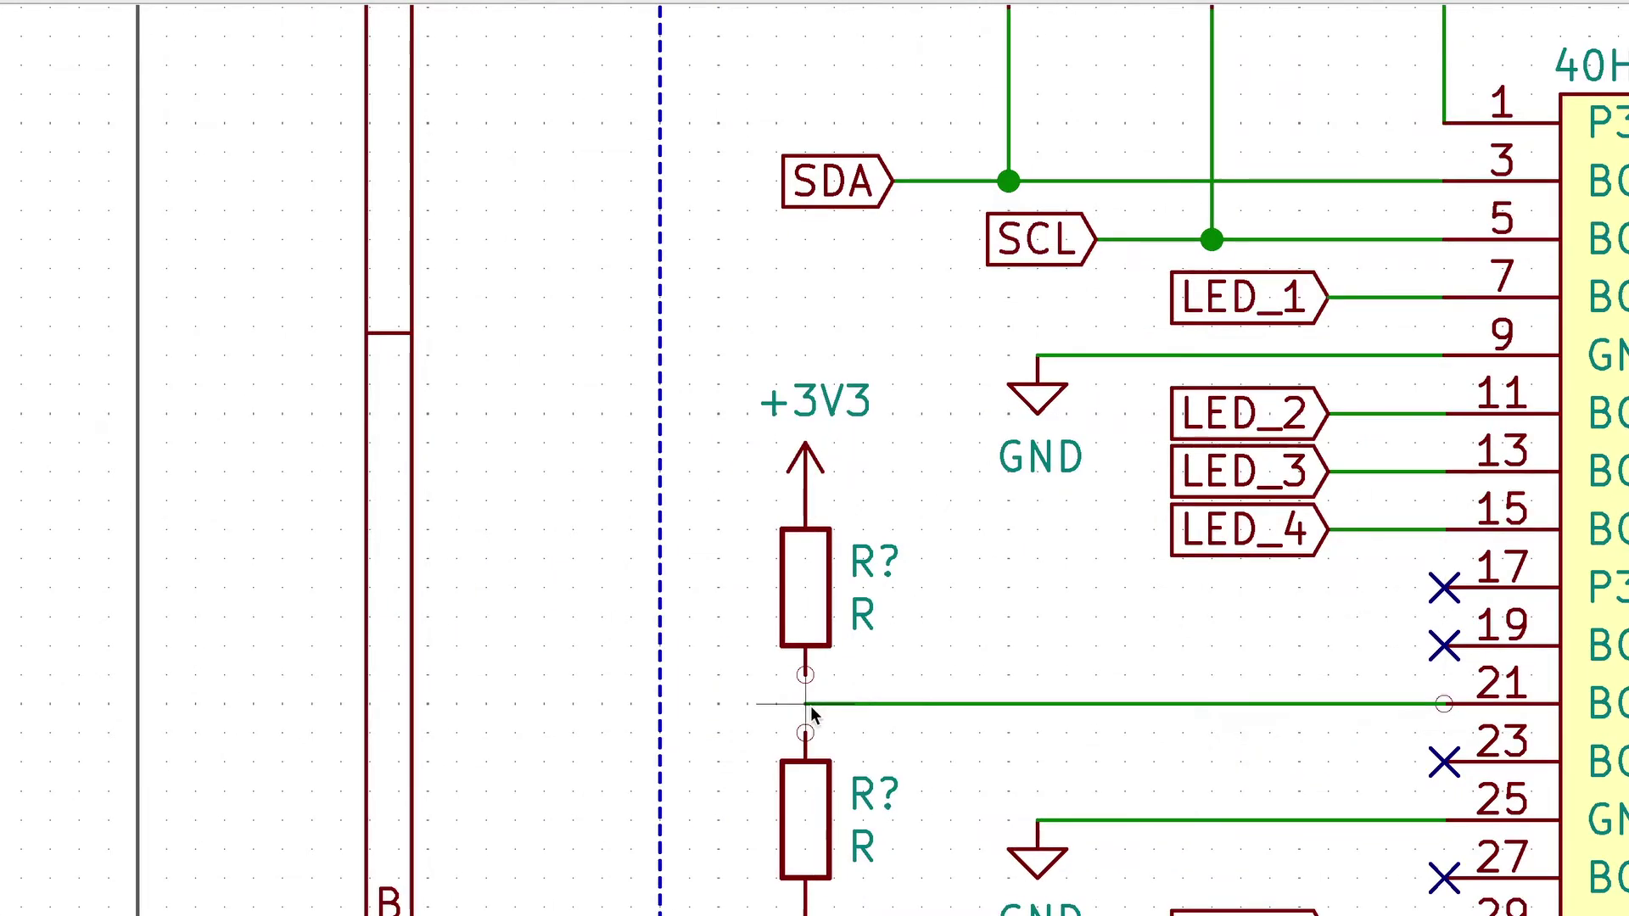
pyautogui.click(805, 704)
# Add a resistor and an LED in series below the TP_IN label and wire them to the TP_IN net.
pyautogui.scroll(-4, 804, 704)
pyautogui.press('a')
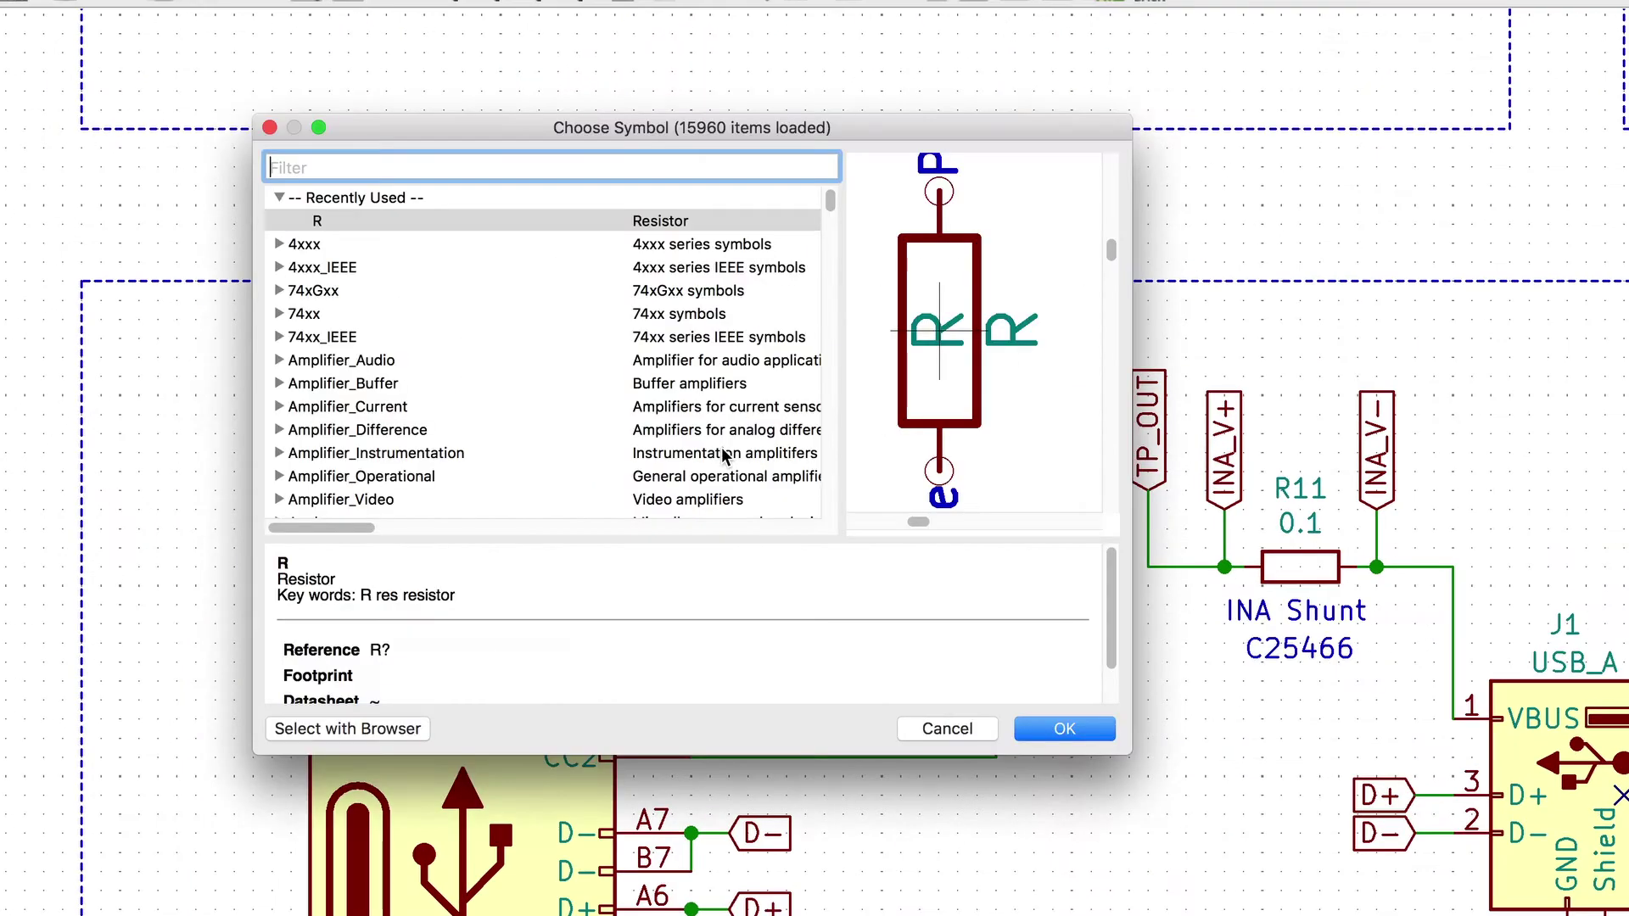
pyautogui.press('Return')
pyautogui.scroll(1, 804, 470)
pyautogui.click(784, 431)
pyautogui.write('led')
pyautogui.press('Return')
pyautogui.click(785, 611)
pyautogui.moveTo(744, 222); pyautogui.dragTo(702, 220)
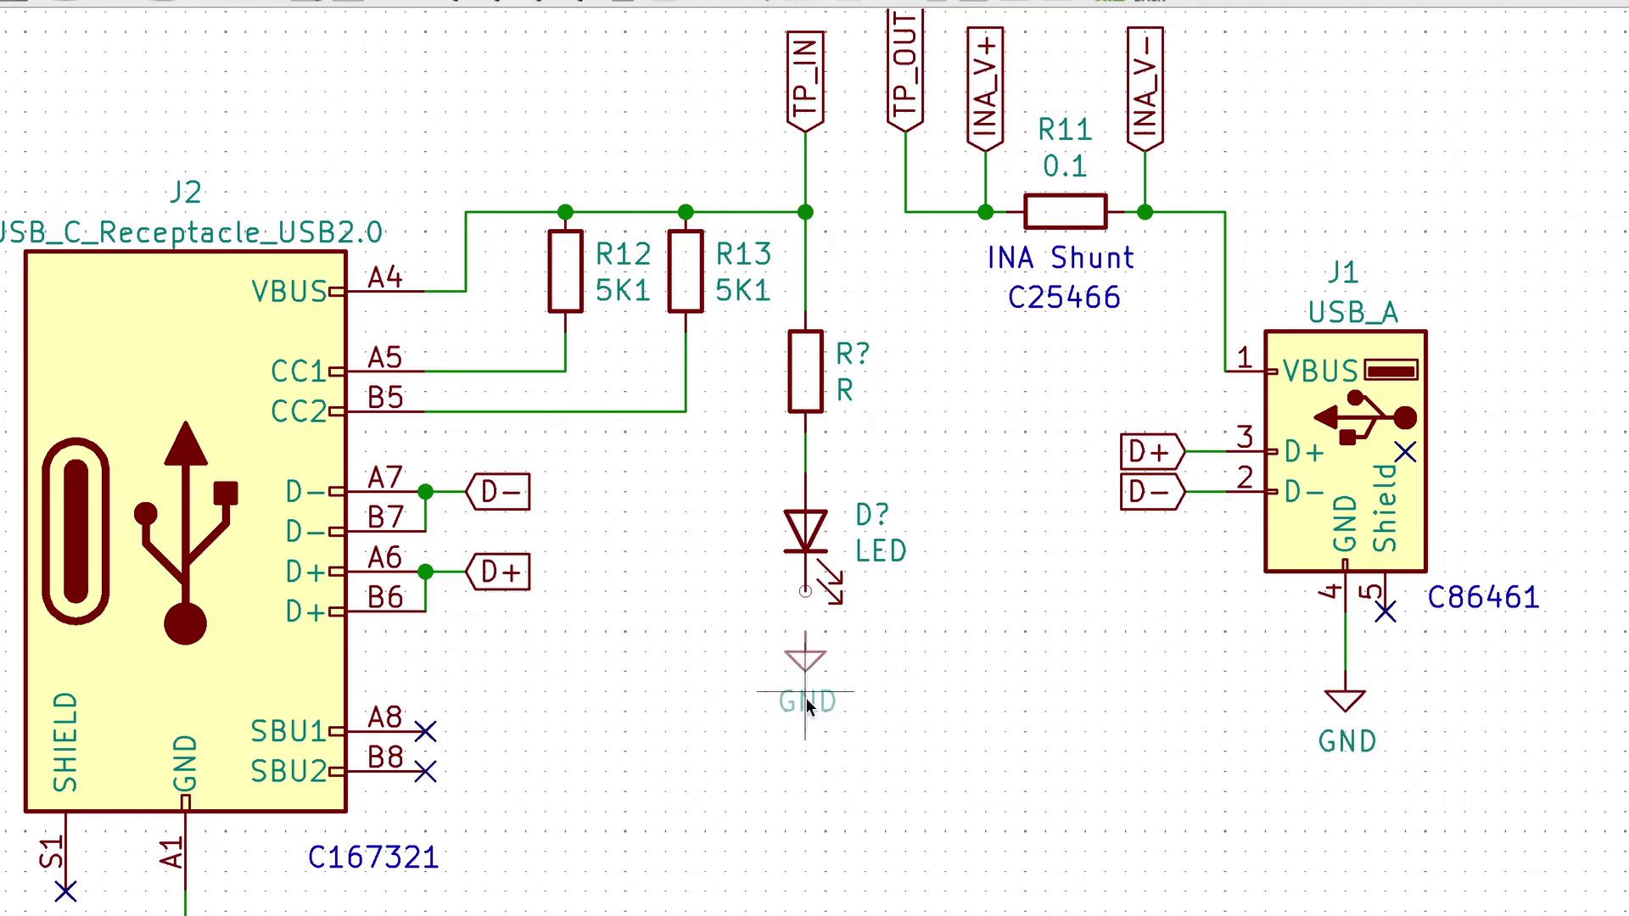
# Connect the new LED to GND and set the values to 3.3K for its resistor and VBUS_LED for the LED.
pyautogui.write('v3.3K')
pyautogui.press('Return')
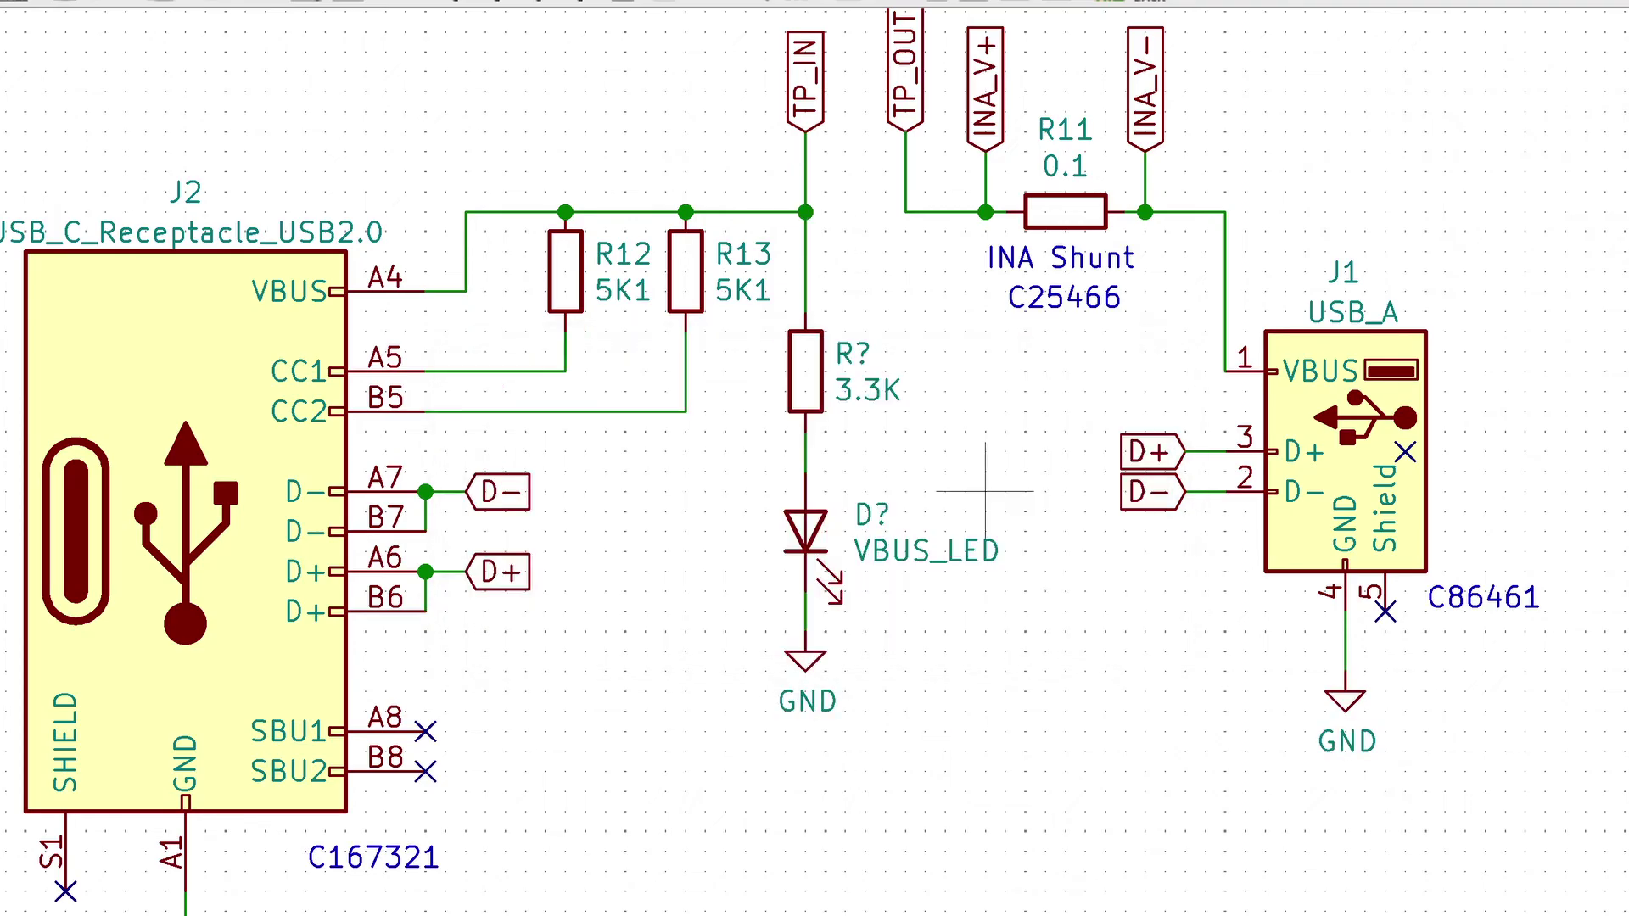
# Duplicate the 100nF capacitor C4 together with its +3V3 and GND symbols, placing the copy beside the original.
pyautogui.moveTo(504, 97); pyautogui.dragTo(780, 670)
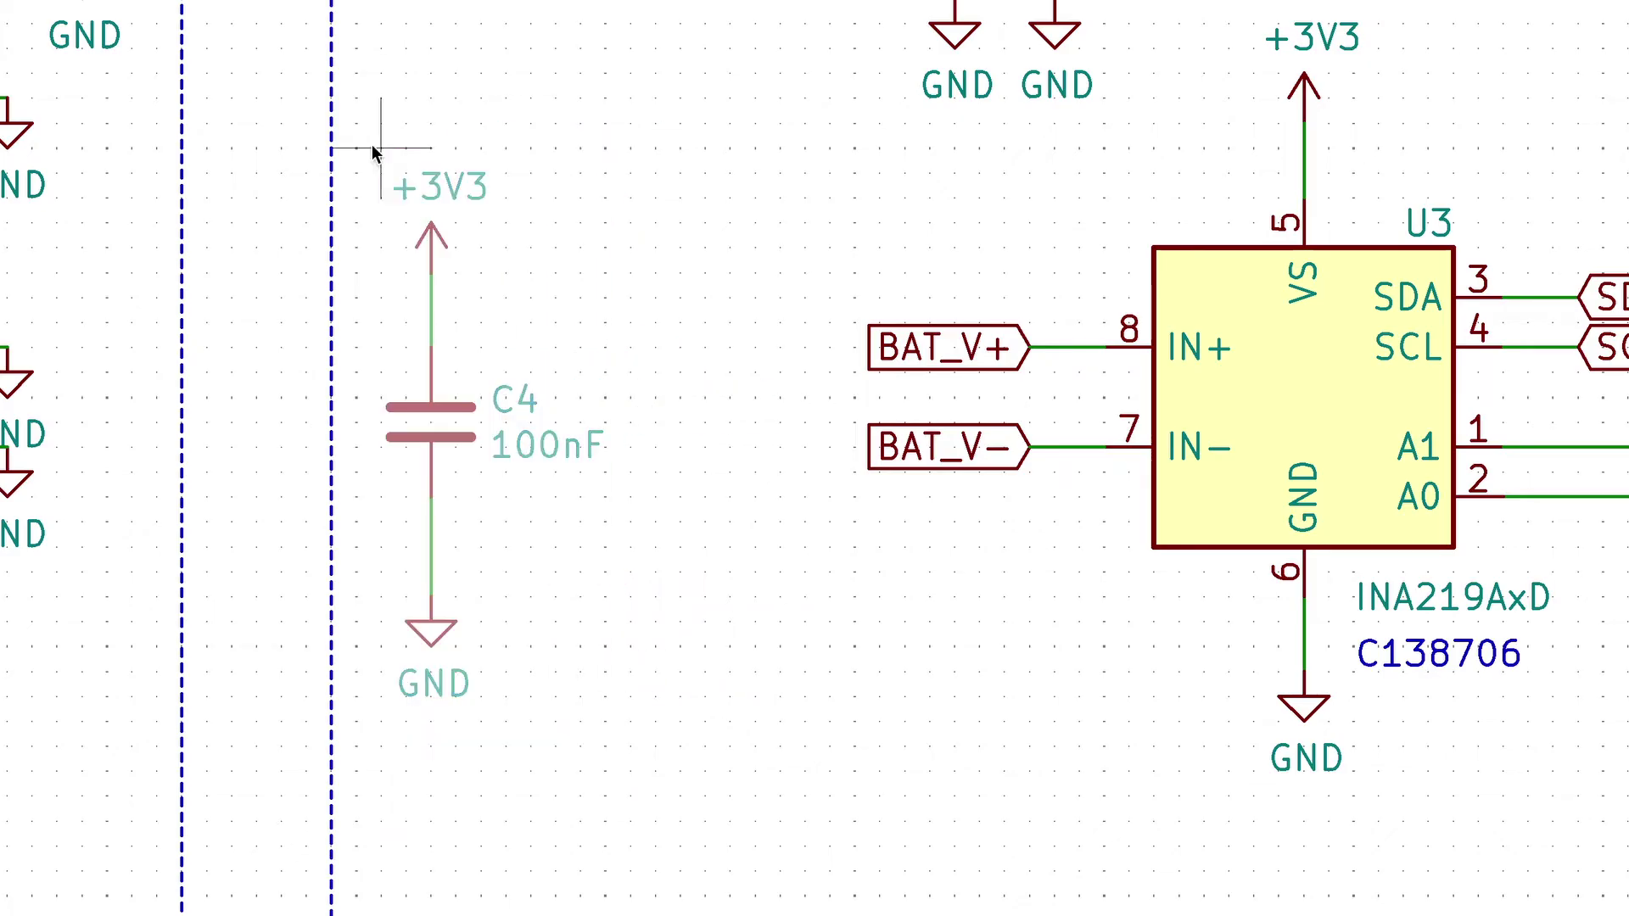
pyautogui.hotkey('ctrl', 'd')
pyautogui.click(695, 455)
pyautogui.scroll(-2, 694, 583)
pyautogui.hotkey('ctrl', 'd')
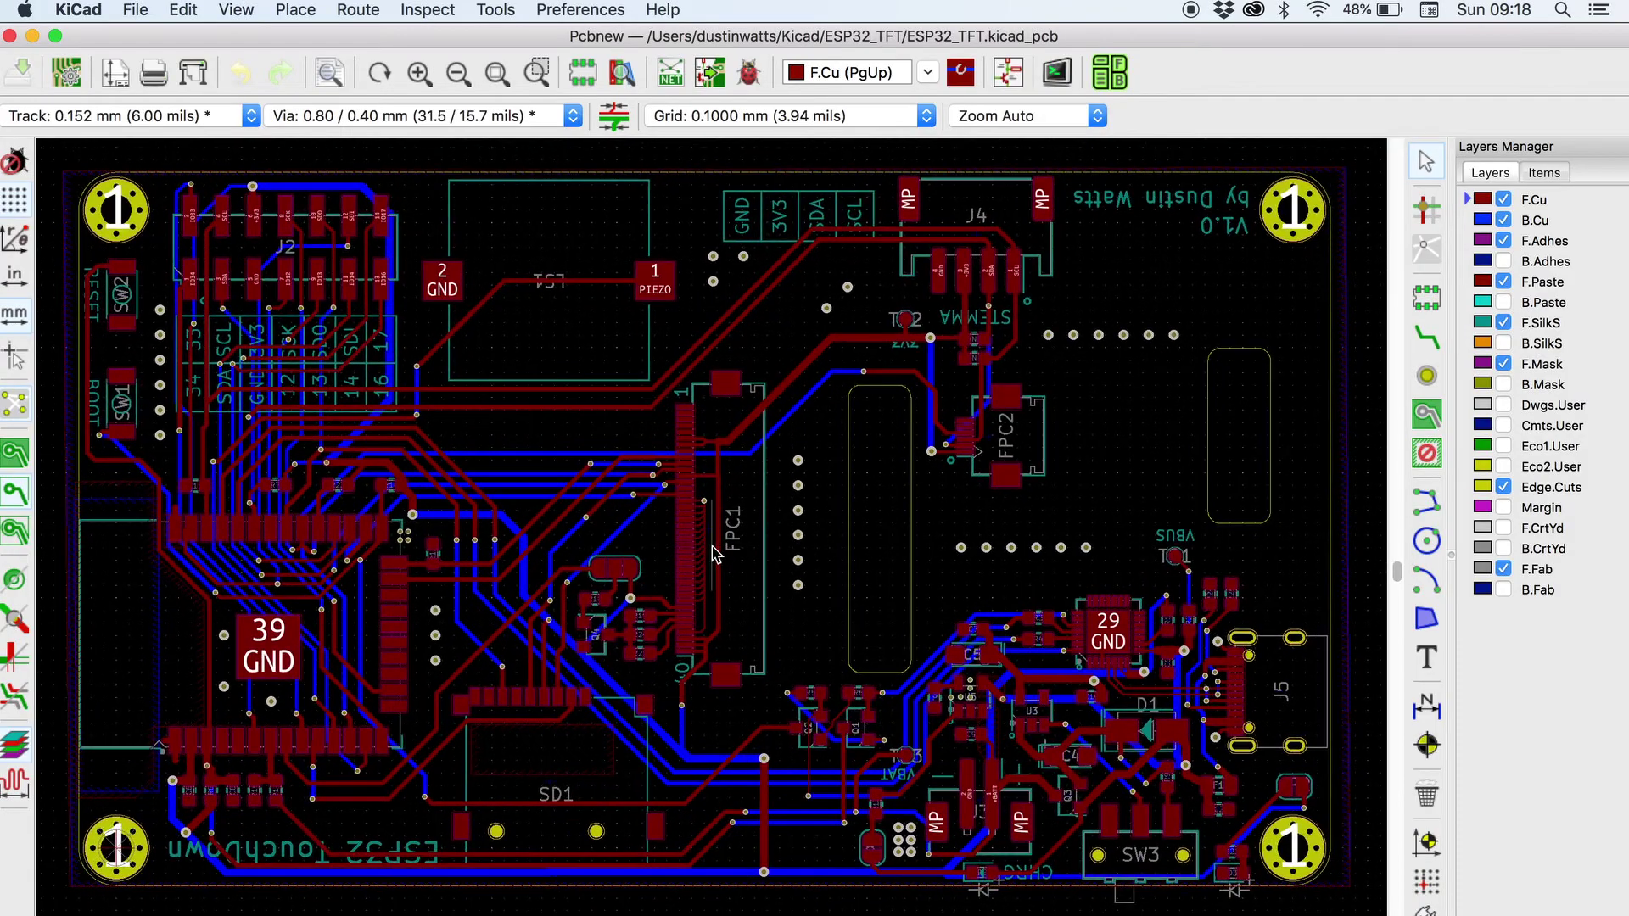
# View the ESP32_TFT board in the 3D Viewer from the PCB editor.
pyautogui.click(200, 9)
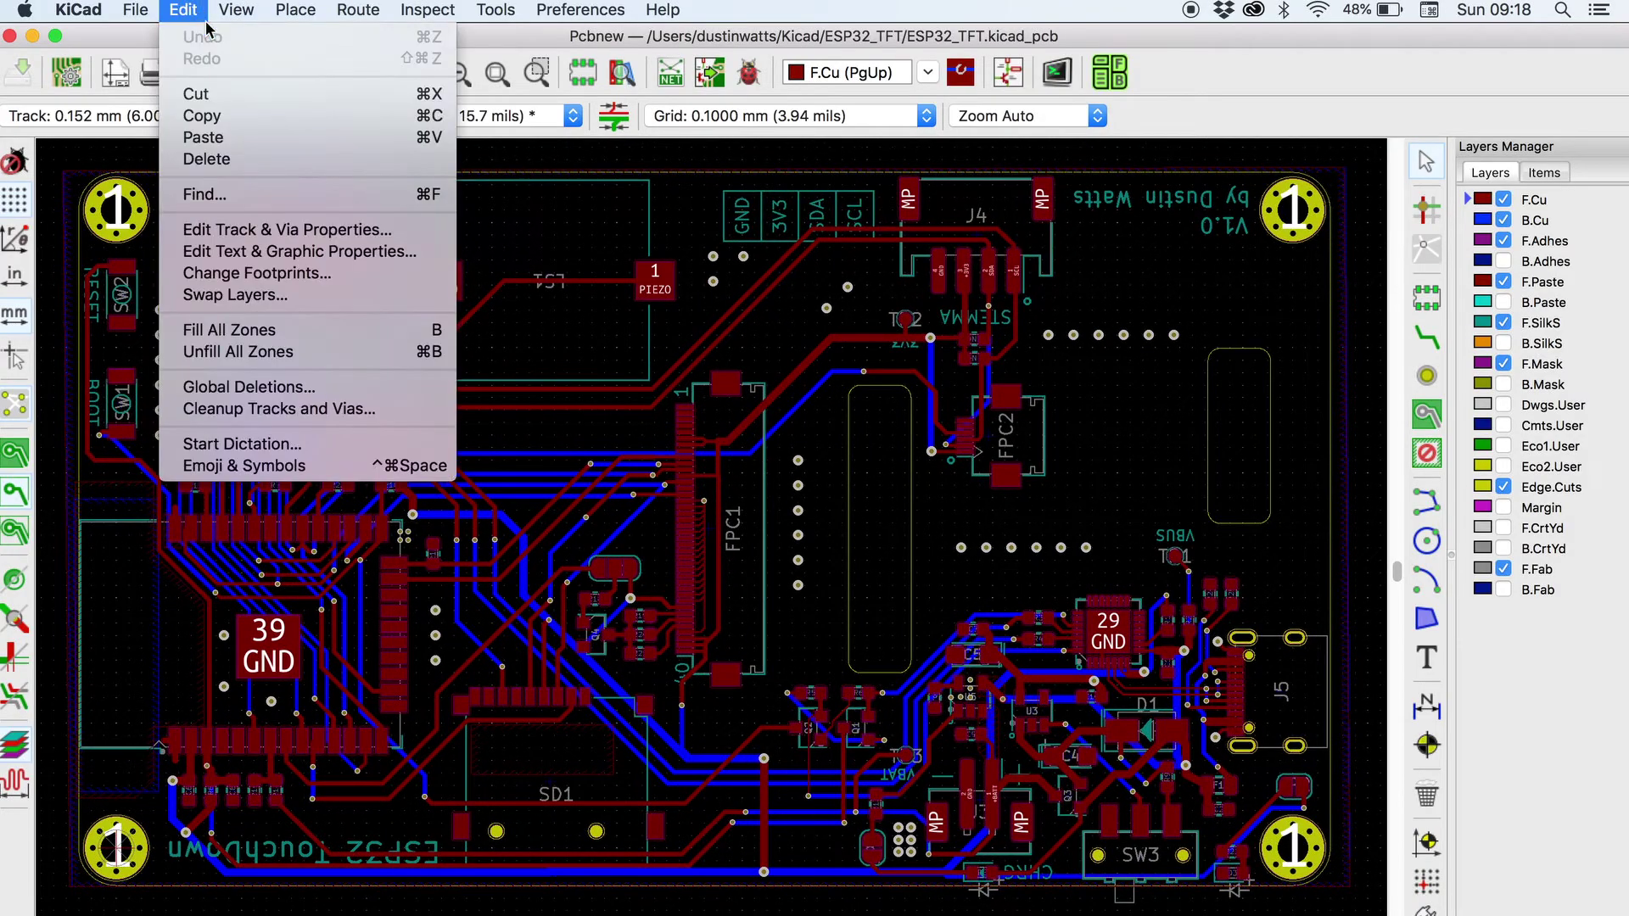
pyautogui.moveTo(238, 9)
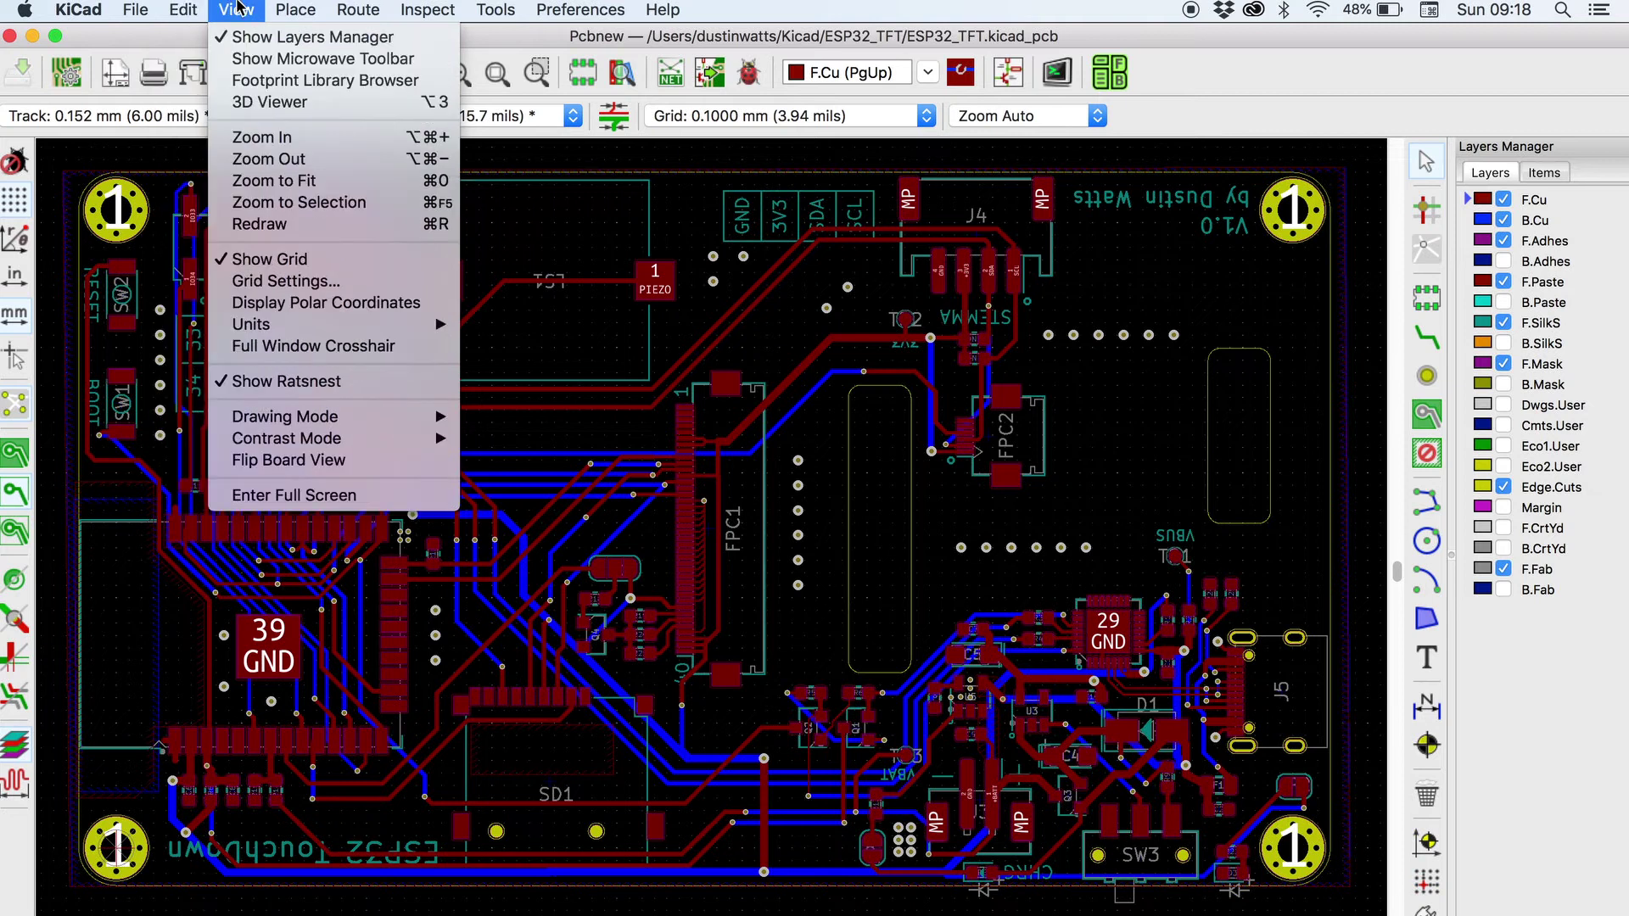
pyautogui.click(265, 102)
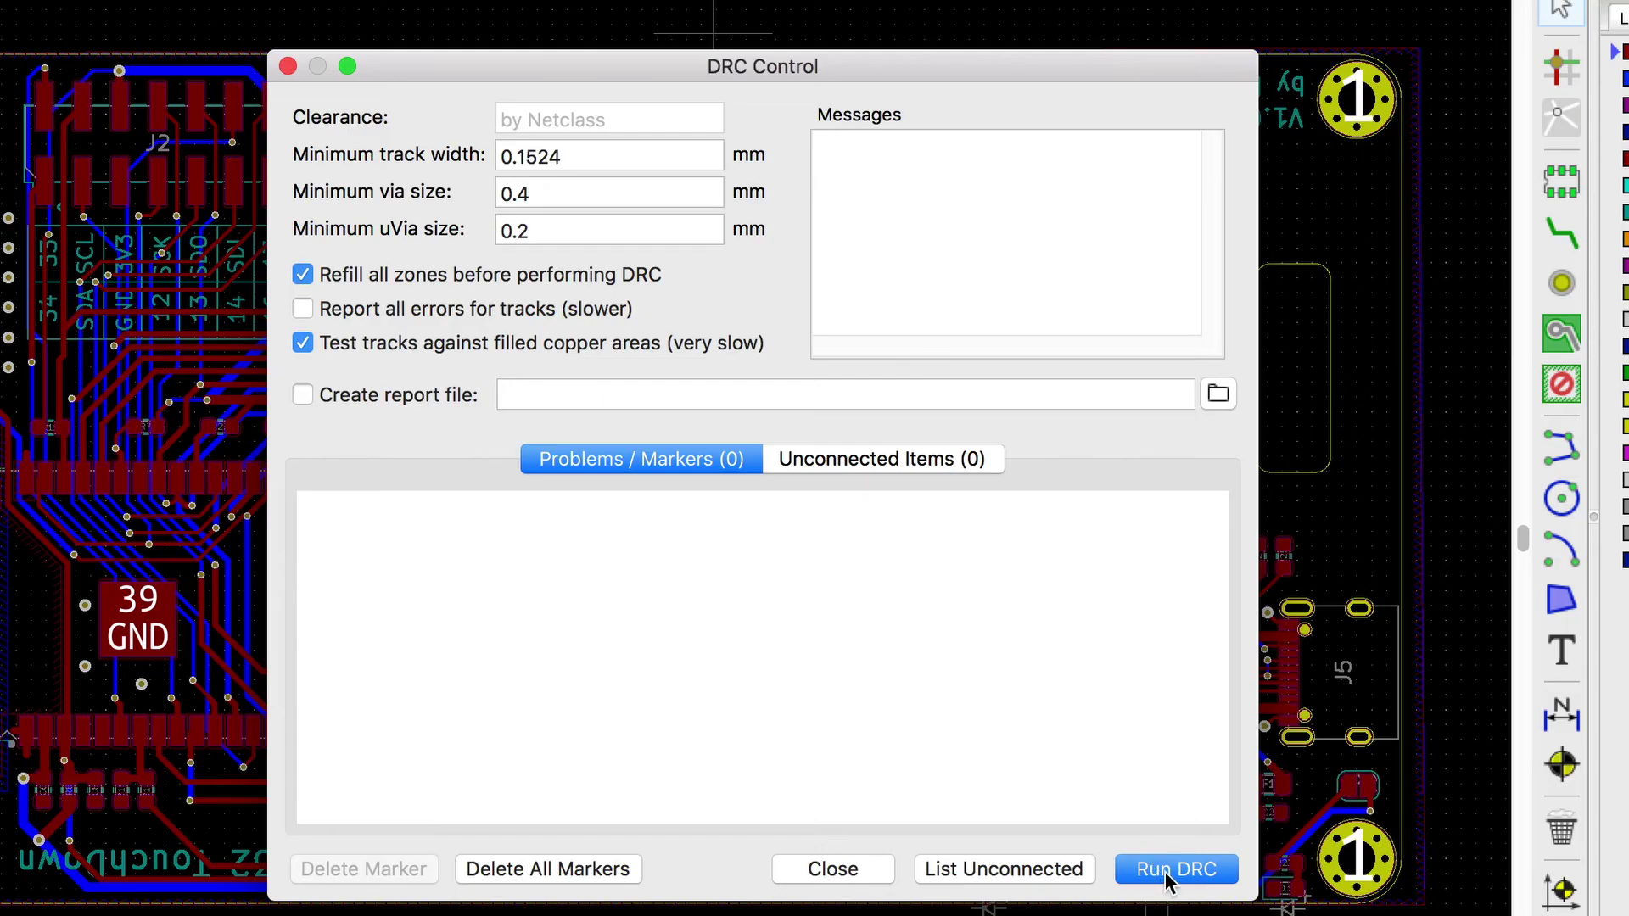
# Run the design rule check on the board and locate the unconnected Net-(Q1-Pad1) tracks in the layout.
pyautogui.click(1168, 877)
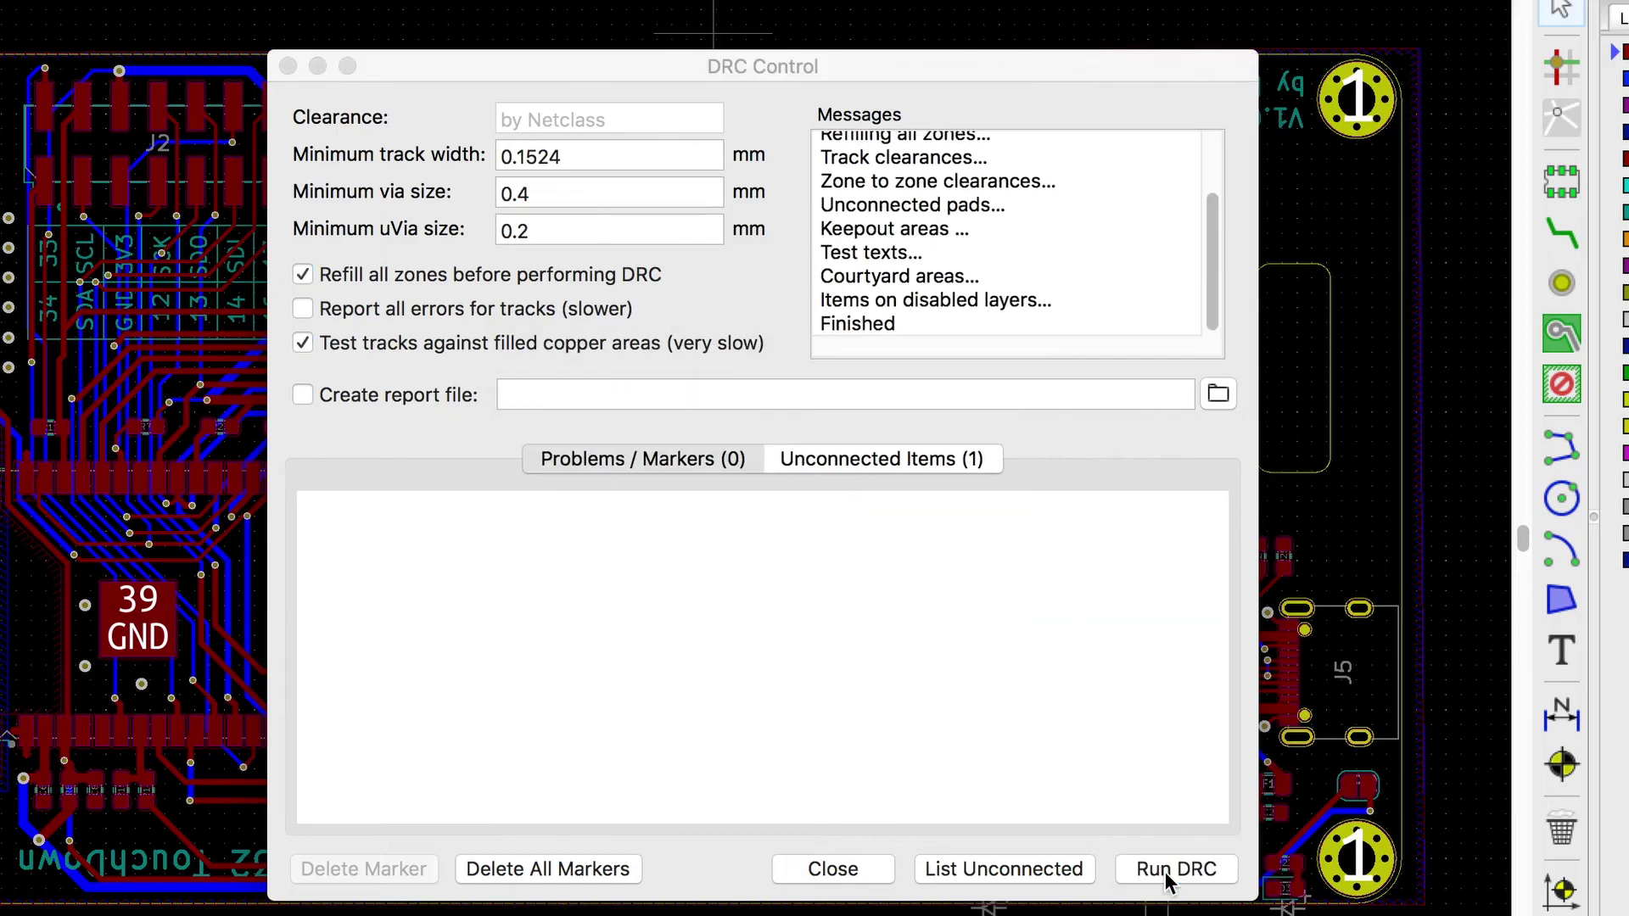
pyautogui.click(889, 463)
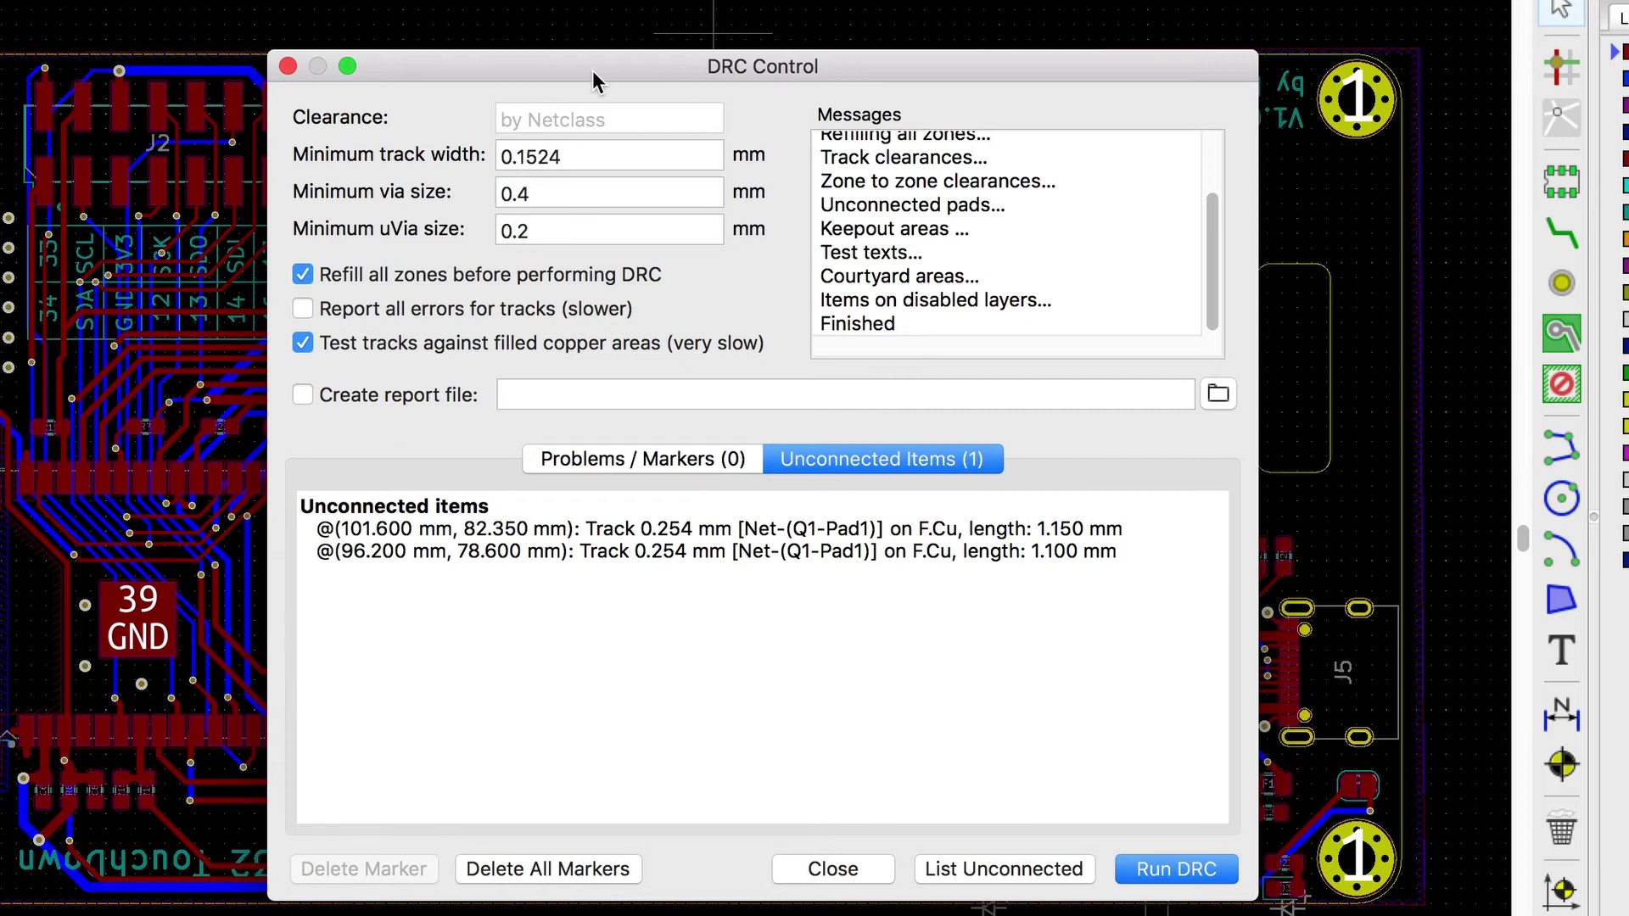
pyautogui.moveTo(592, 71); pyautogui.dragTo(1318, 73)
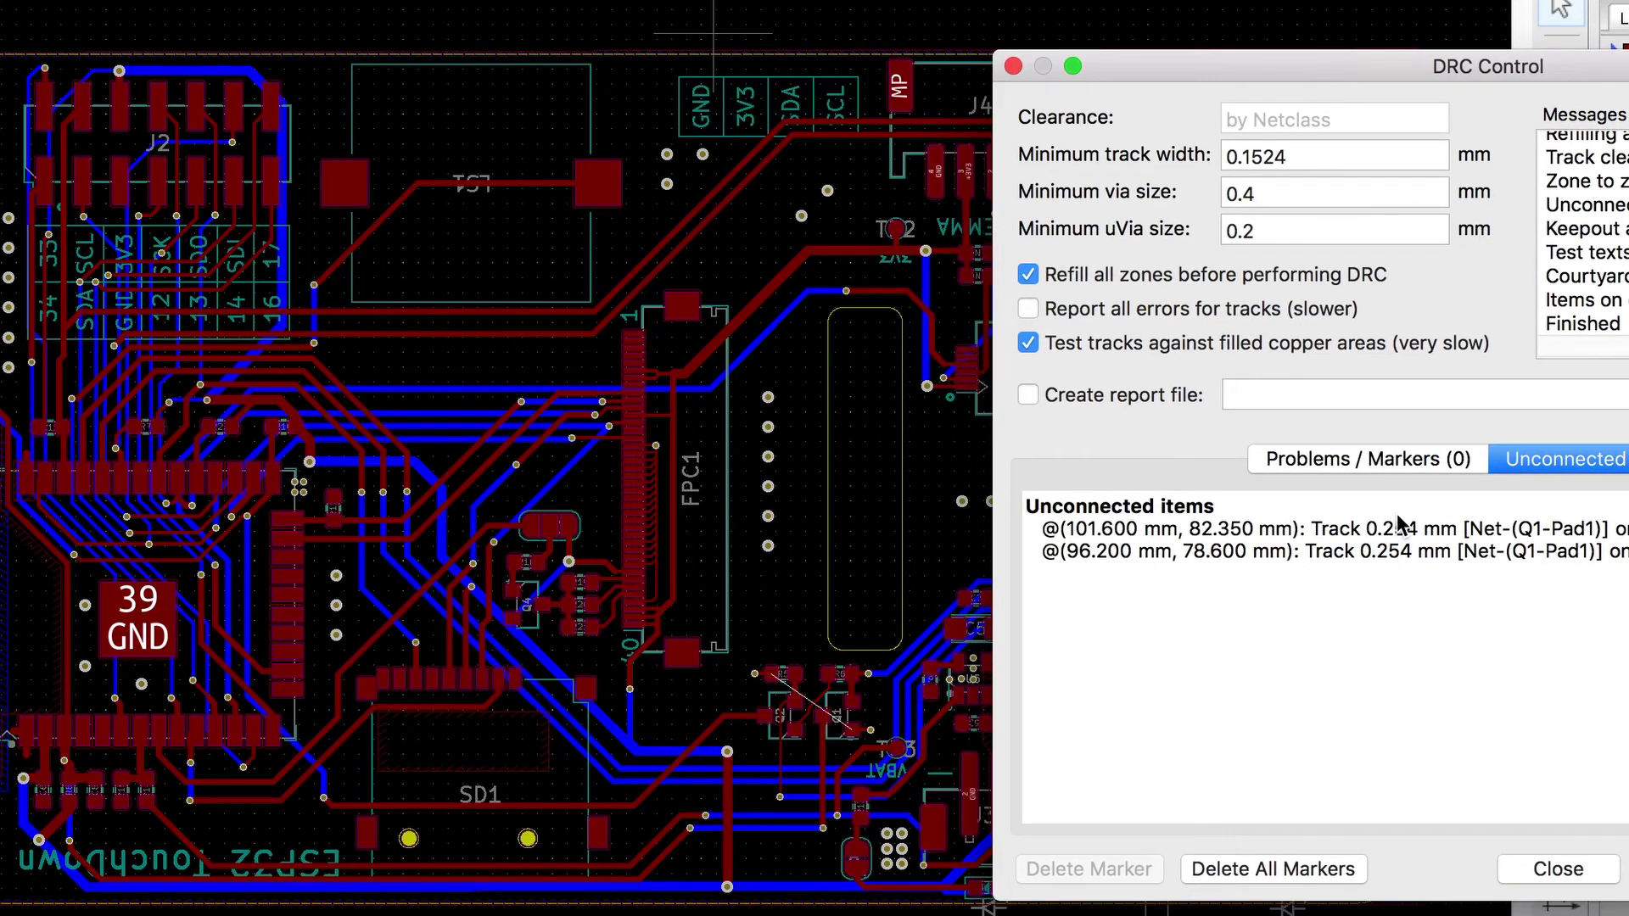
pyautogui.click(1374, 550)
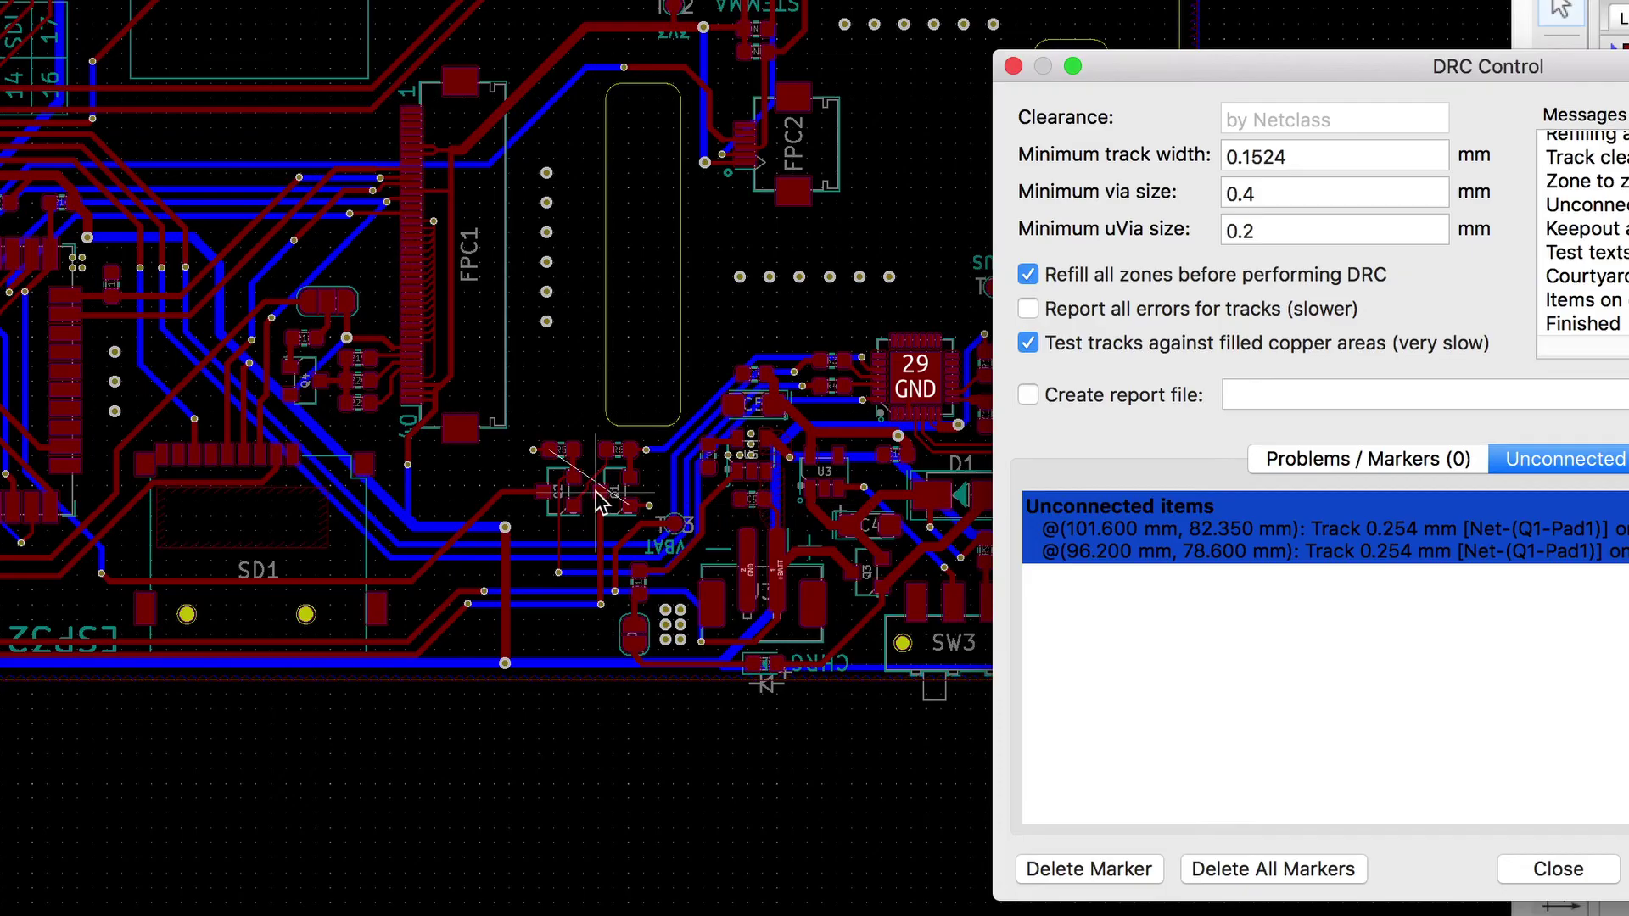
pyautogui.scroll(6, 599, 501)
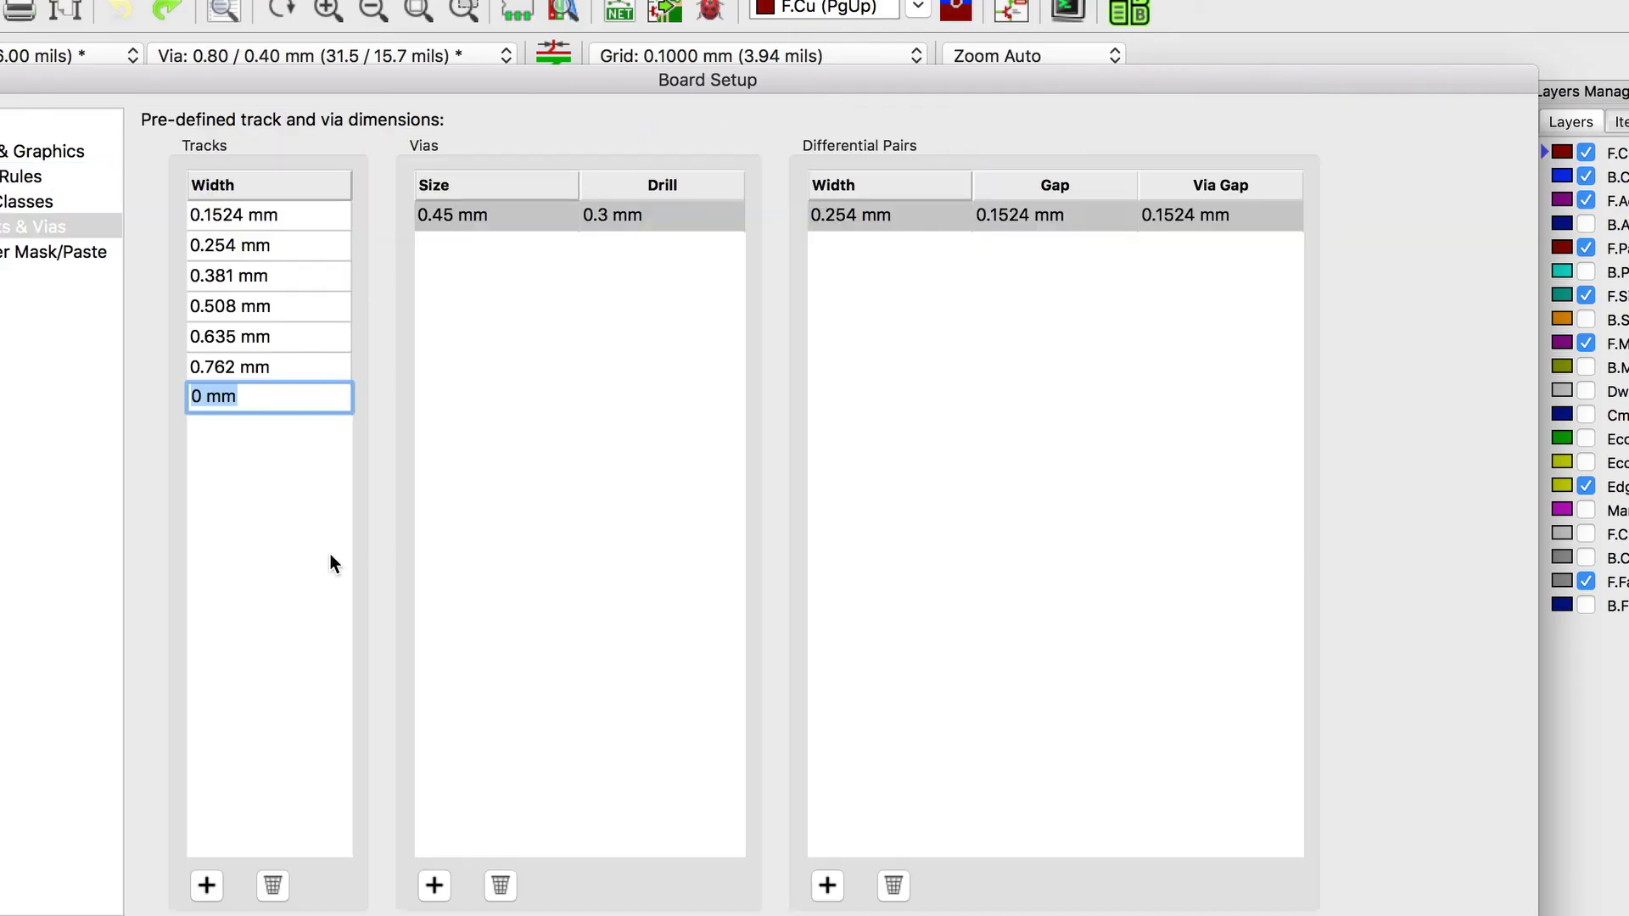
# Try to add a pre-defined track width of 0.1 mm in the board setup.
pyautogui.write('.1')
pyautogui.press('Return')
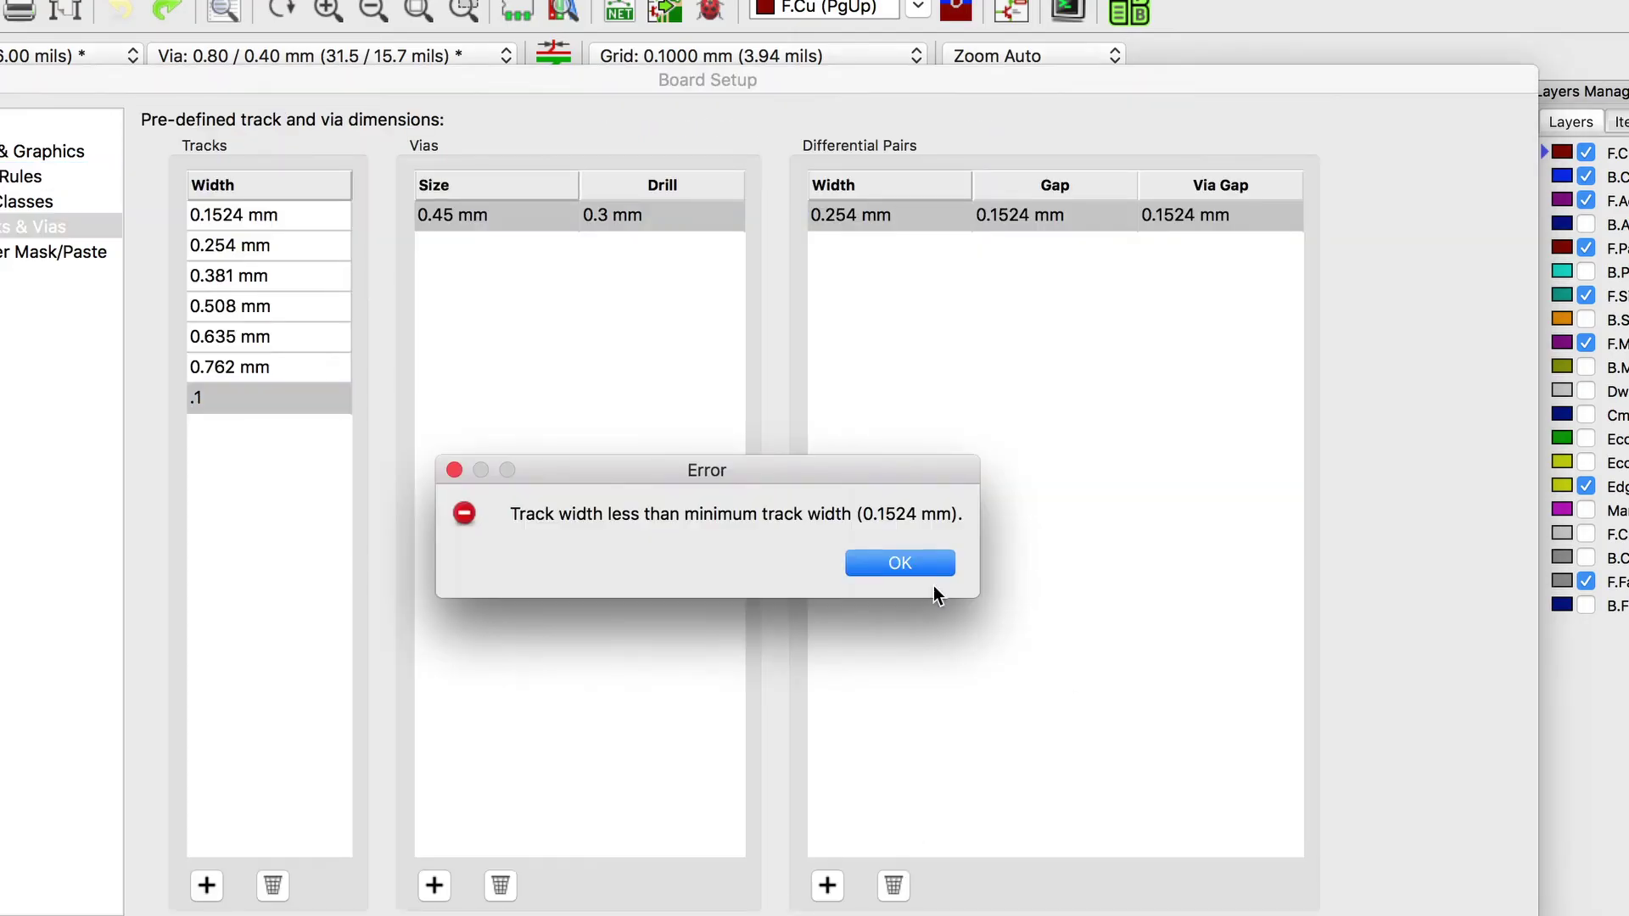